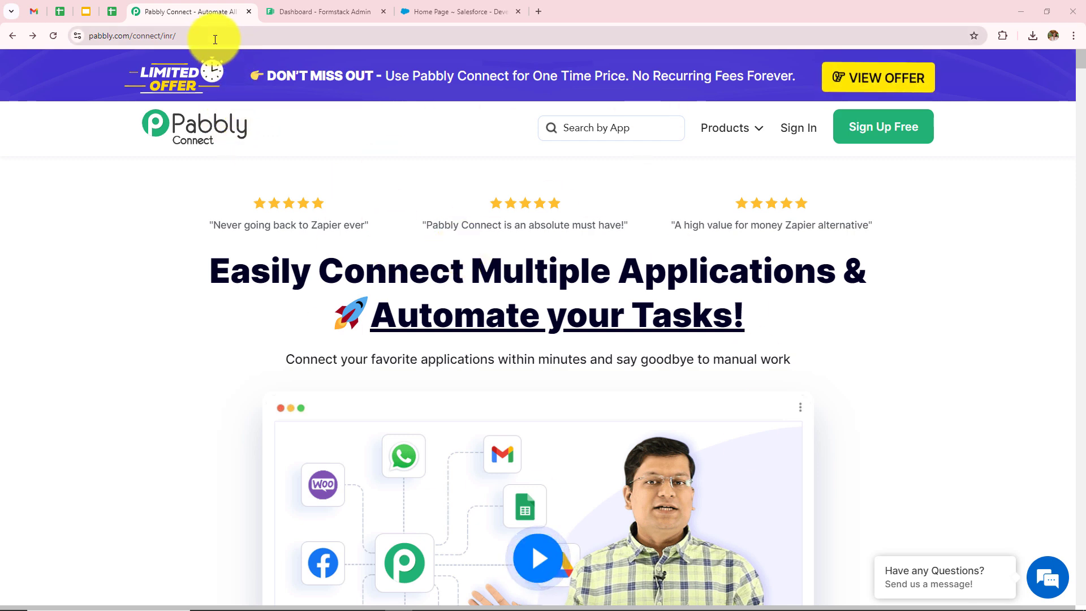
# - Sign in to the Pabbly account from the Pabbly Connect home page and access the Pabbly Connect dashboard
pyautogui.click(177, 35)
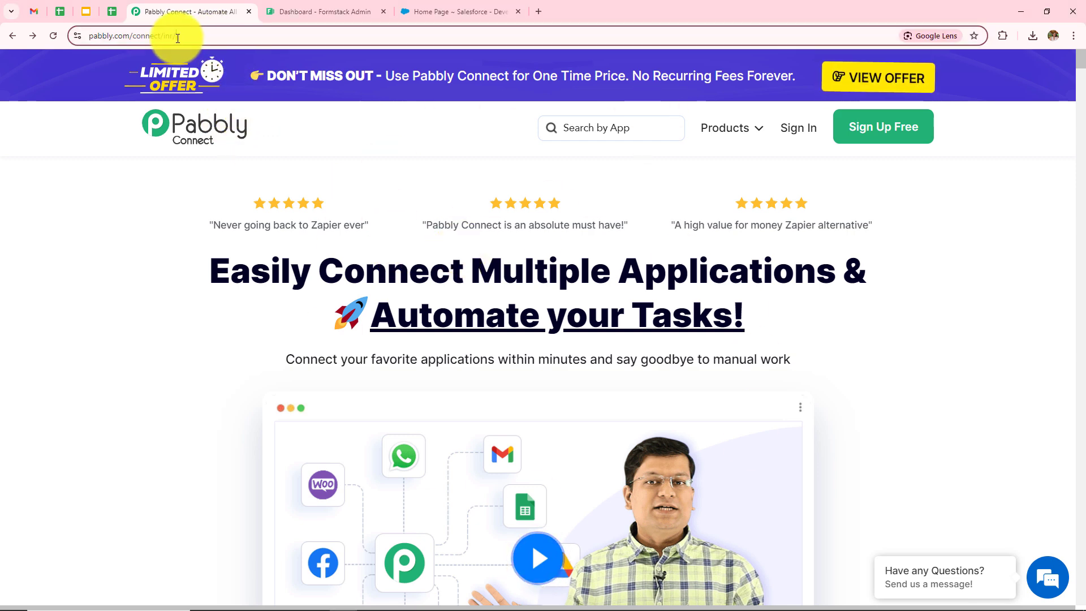
pyautogui.click(41, 259)
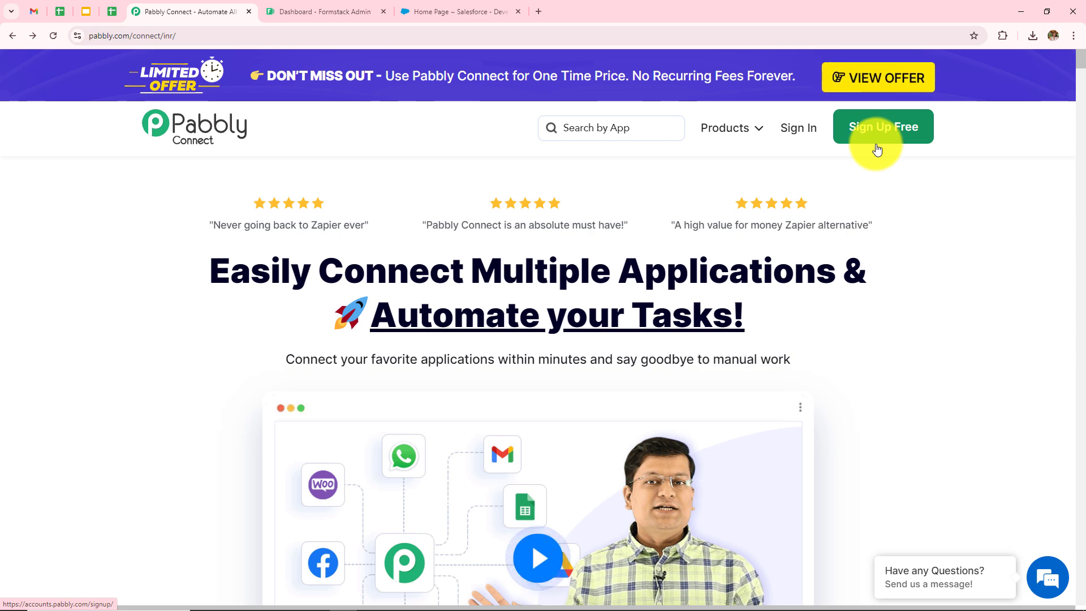
pyautogui.click(800, 137)
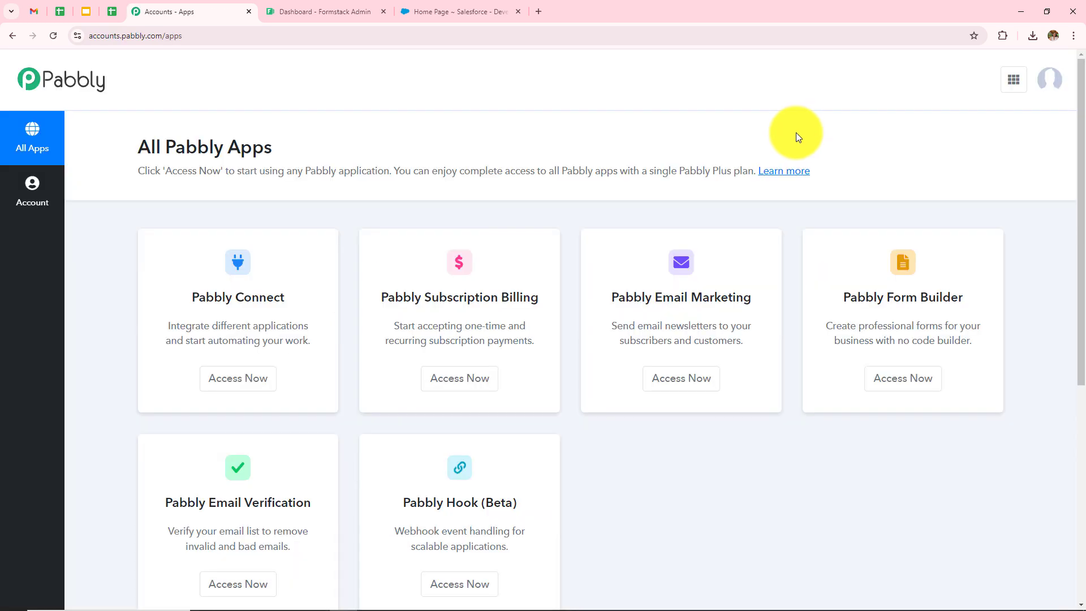
pyautogui.scroll(-2, 703, 406)
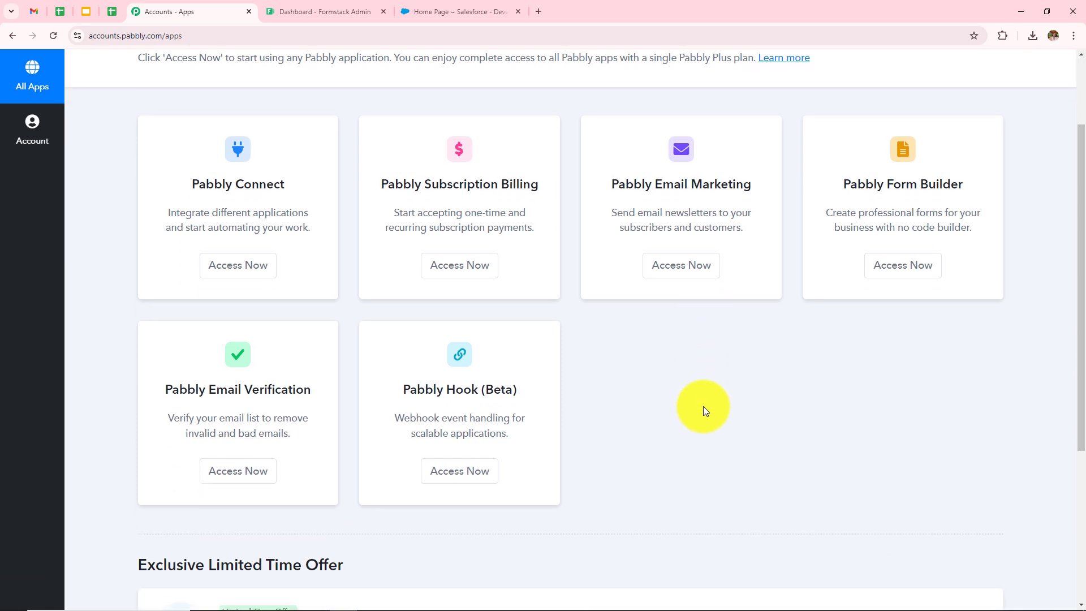
pyautogui.click(232, 278)
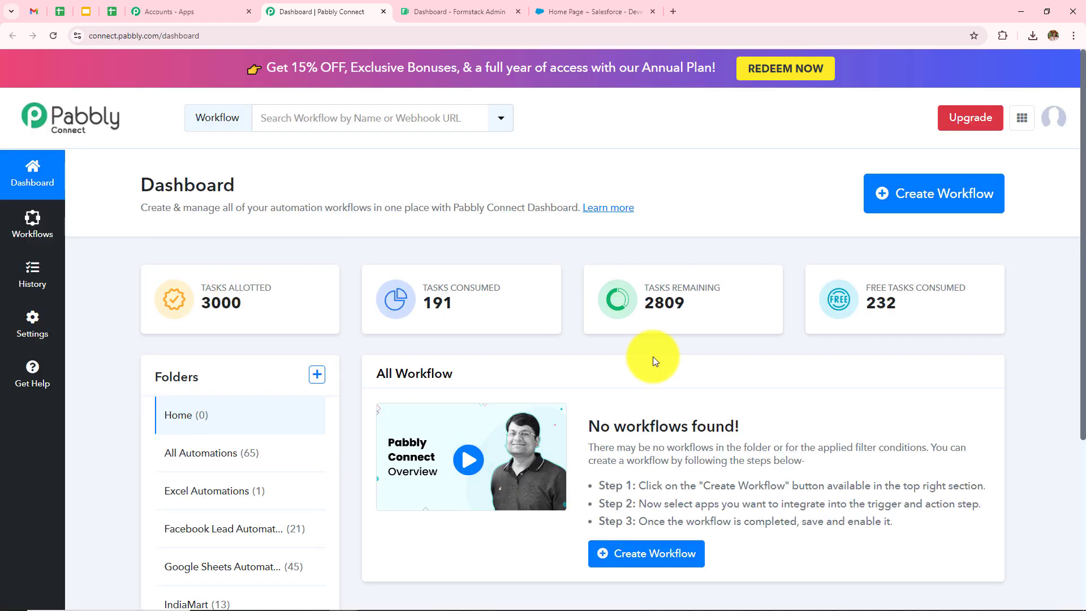
# - Examine the dashboard's workflow and folder sections, including the name and parent folder options for creating a folder
pyautogui.scroll(-3, 652, 355)
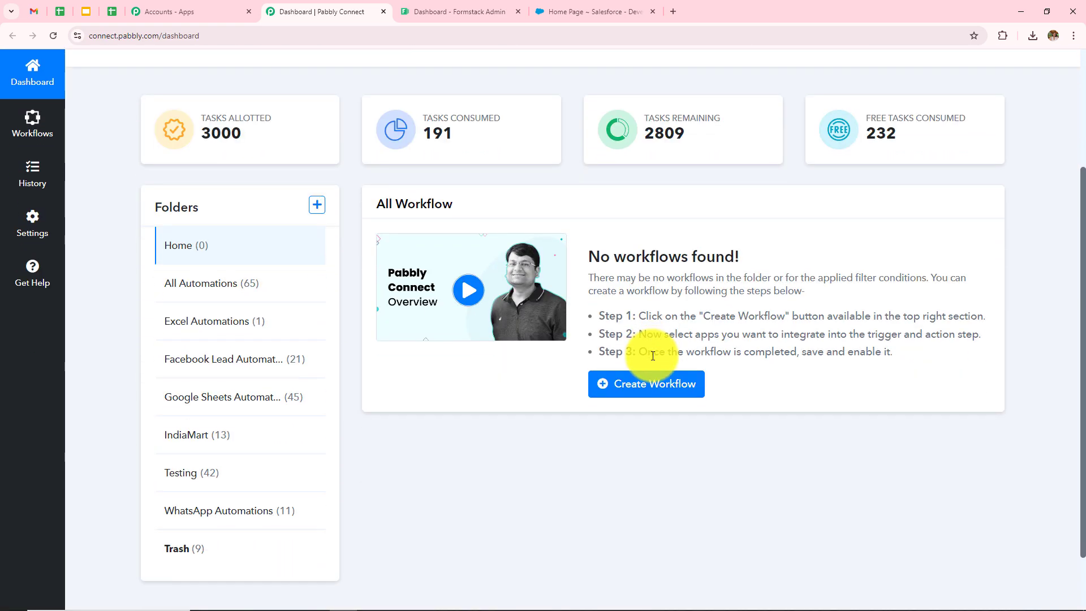
pyautogui.moveTo(374, 203); pyautogui.dragTo(485, 206)
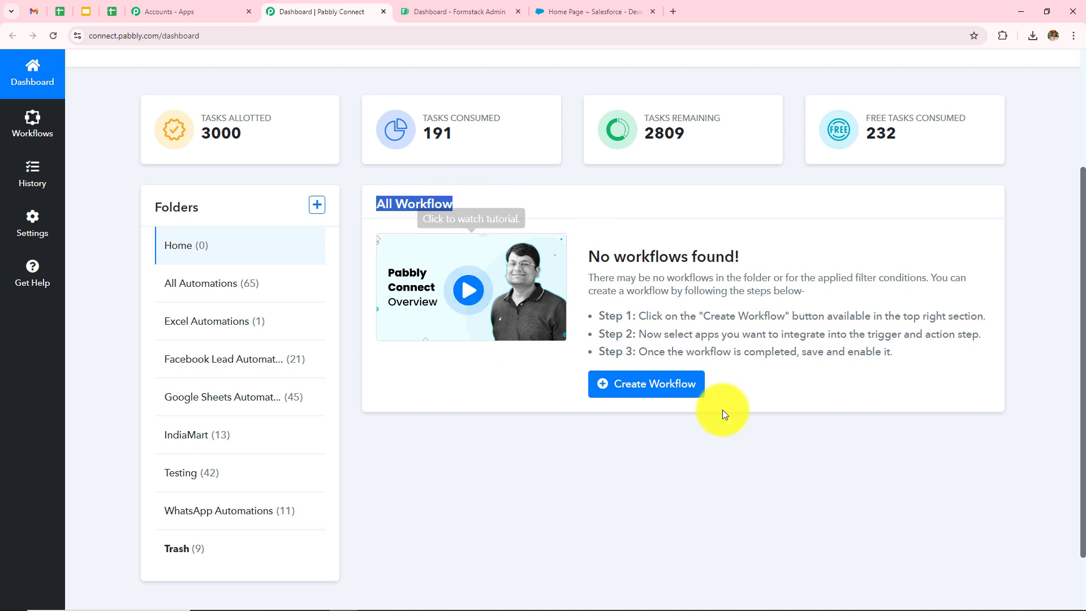
pyautogui.moveTo(154, 209); pyautogui.dragTo(225, 209)
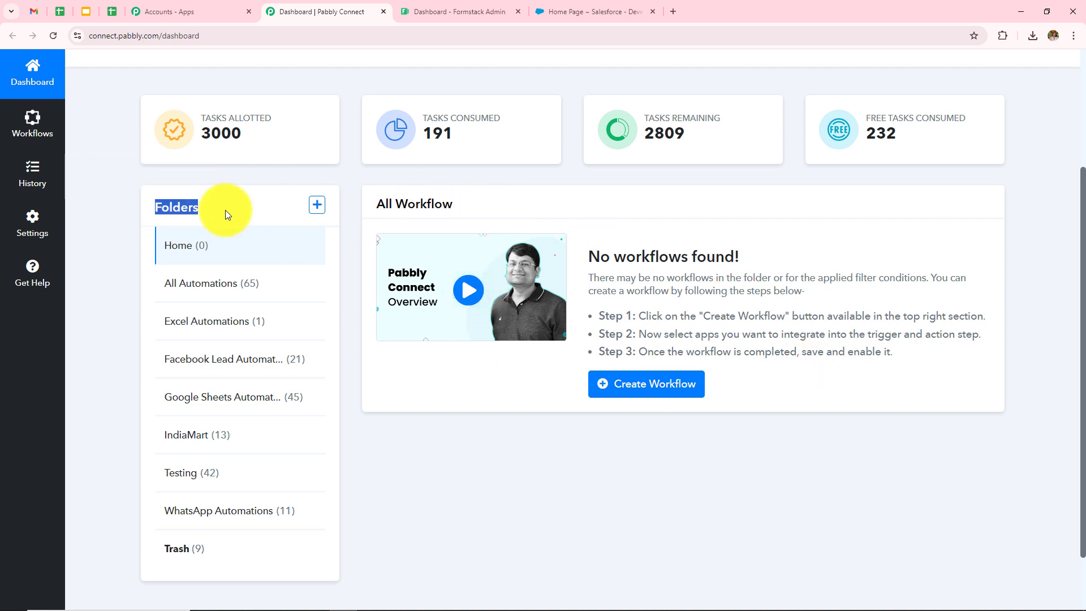
pyautogui.scroll(3, 505, 477)
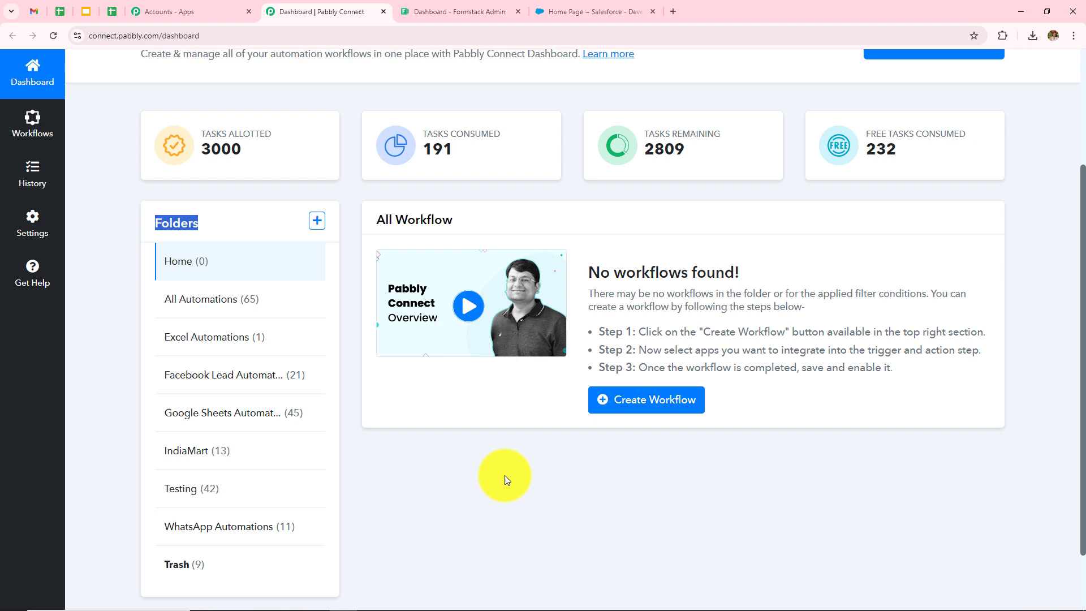
pyautogui.click(317, 374)
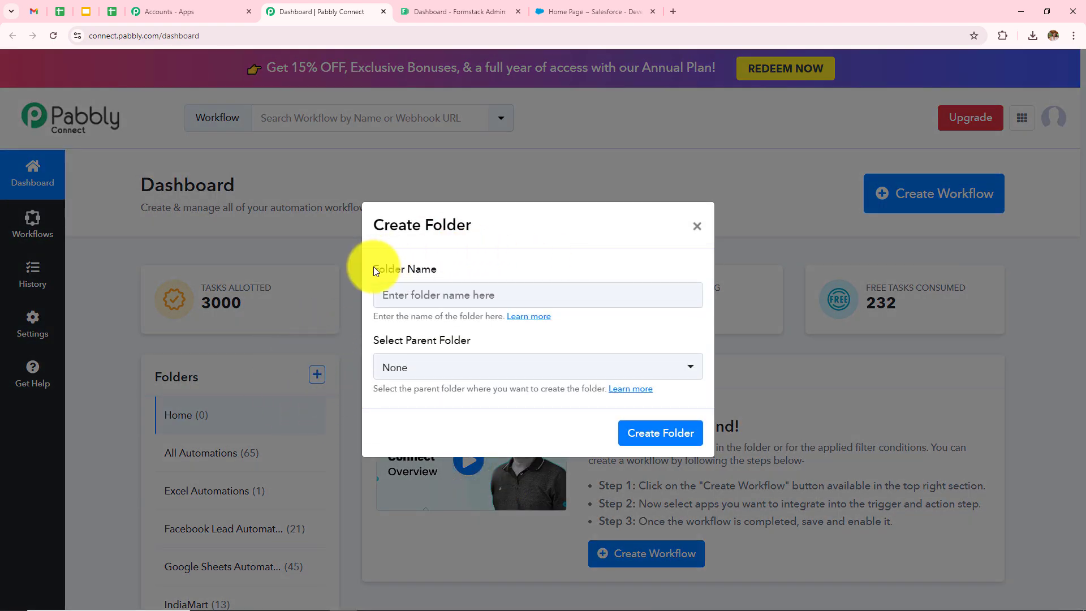
pyautogui.moveTo(374, 266); pyautogui.dragTo(439, 269)
pyautogui.moveTo(378, 340); pyautogui.dragTo(470, 341)
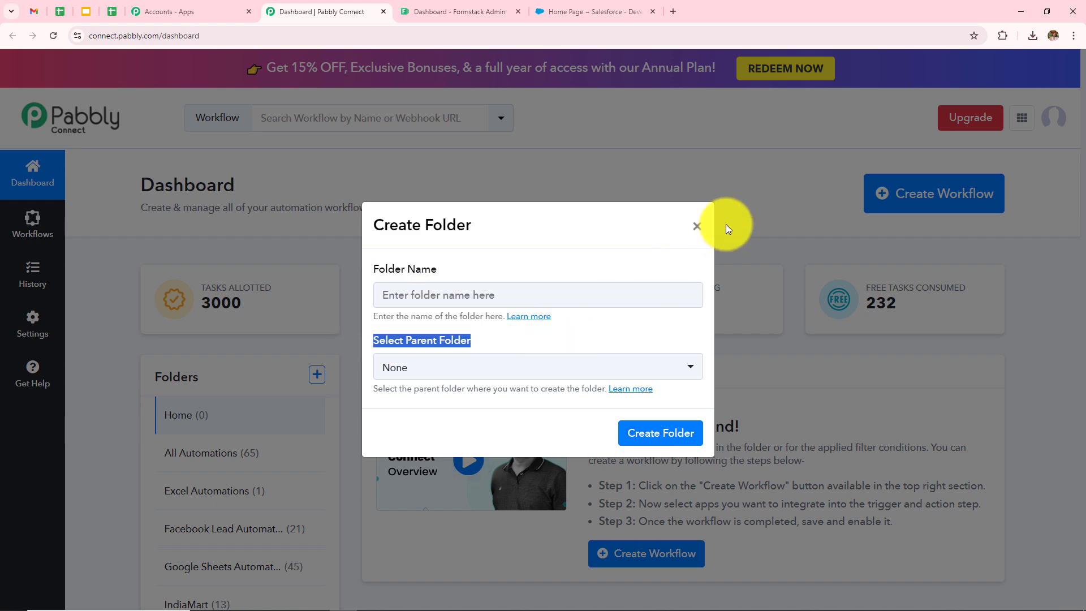
pyautogui.click(697, 226)
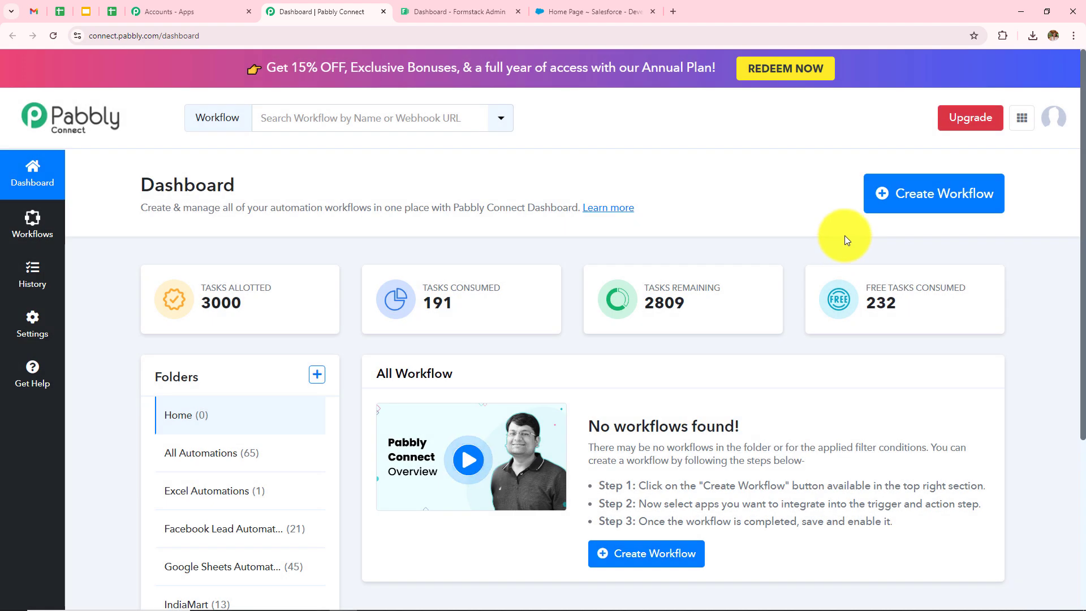
# - Create a workflow named "How to Create Salesforce Lead from Formstack Form Submission" in the All Automations folder
pyautogui.click(922, 211)
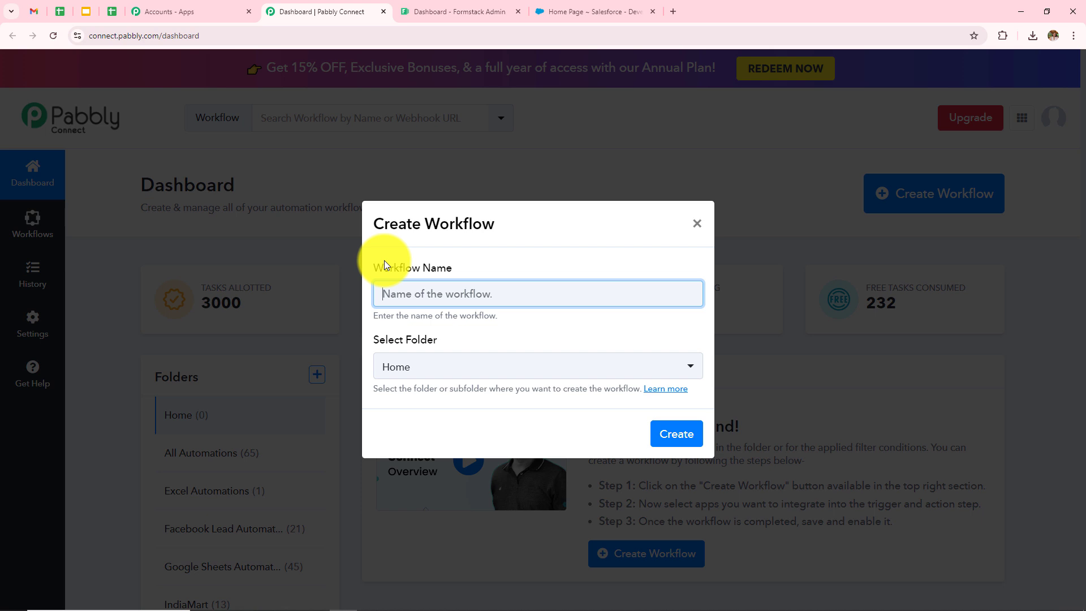
pyautogui.moveTo(371, 272); pyautogui.dragTo(504, 274)
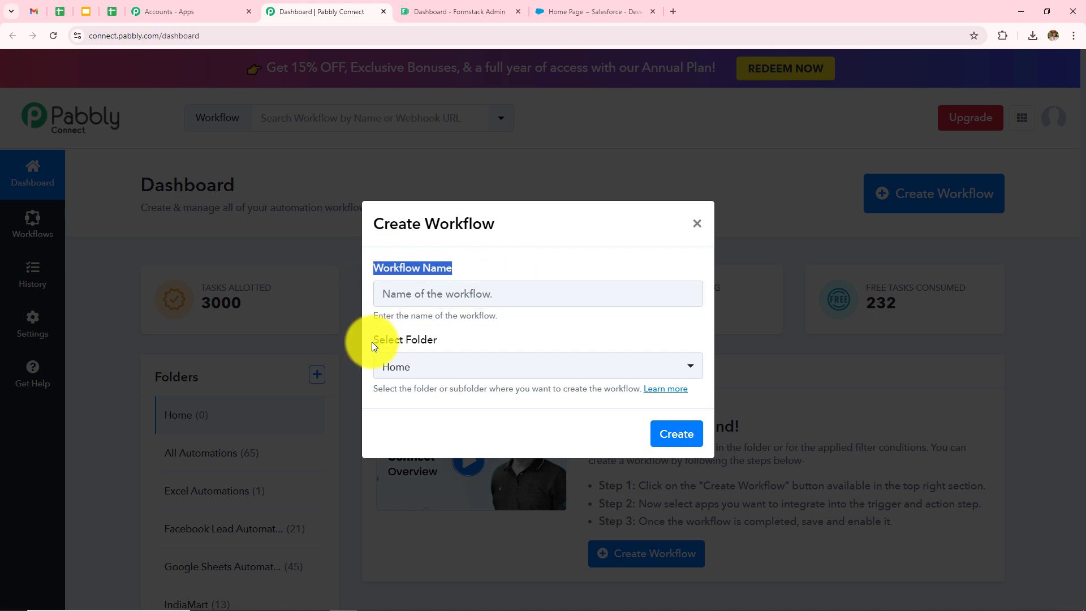
pyautogui.click(473, 341)
pyautogui.moveTo(473, 342); pyautogui.dragTo(545, 342)
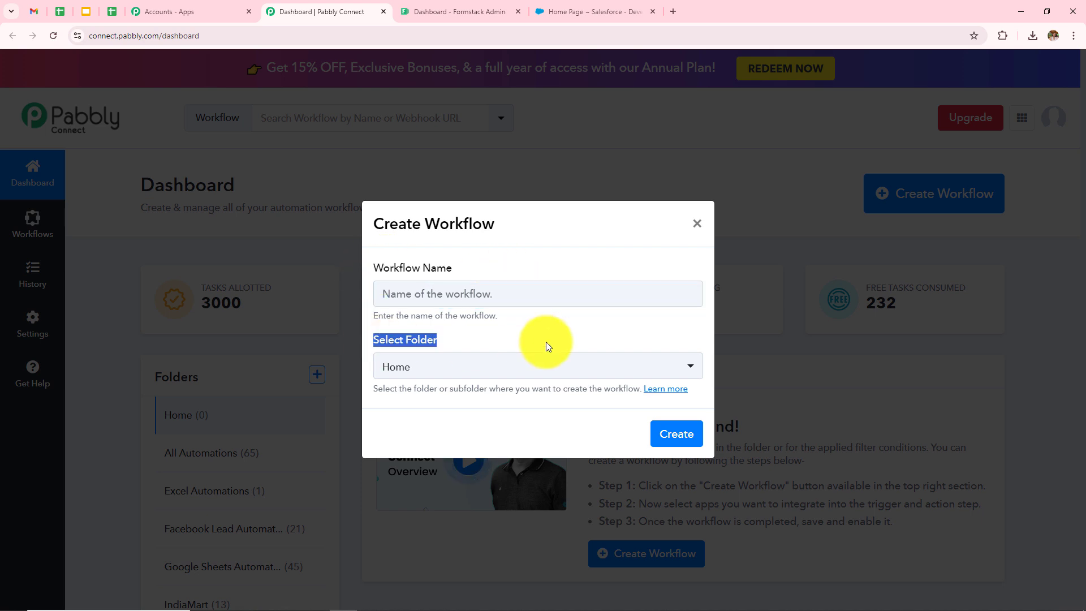
pyautogui.click(535, 297)
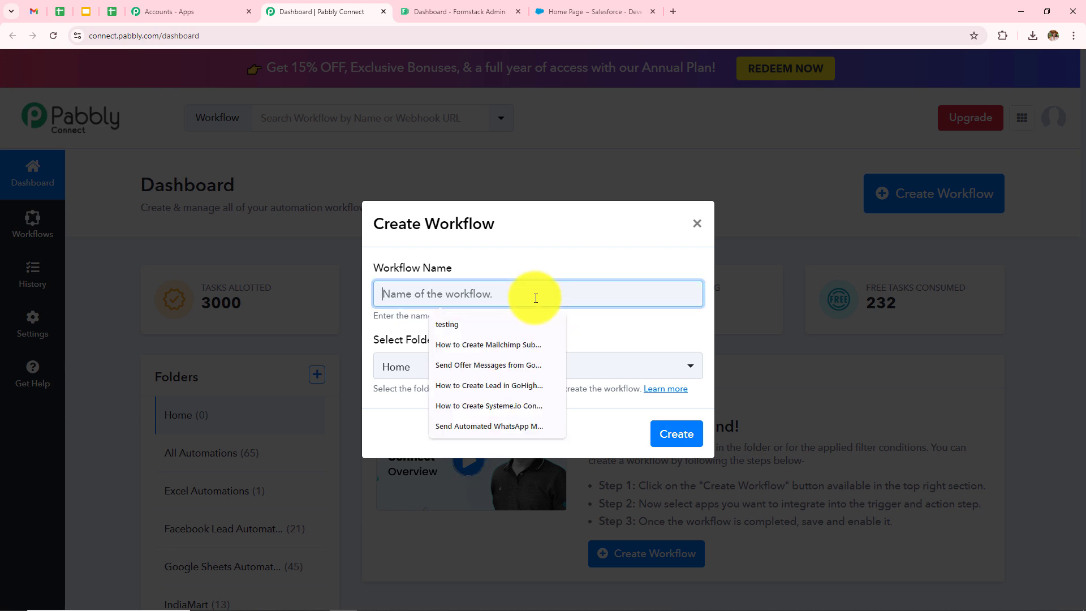
pyautogui.write('How to Create Salesforce Lead from Formstack Form Submission')
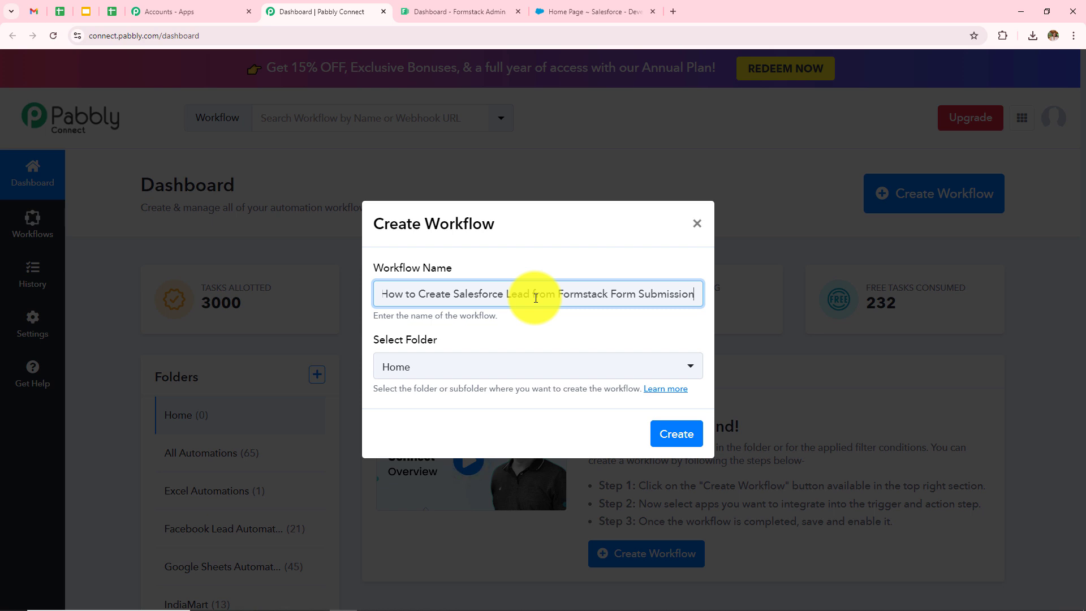
pyautogui.click(538, 367)
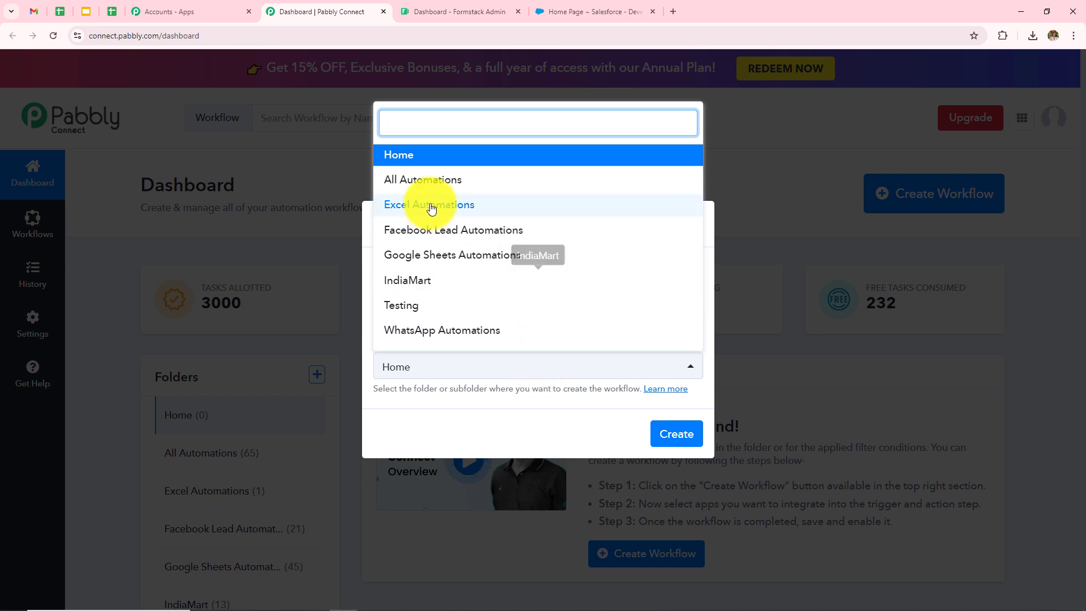
pyautogui.click(427, 178)
pyautogui.click(673, 435)
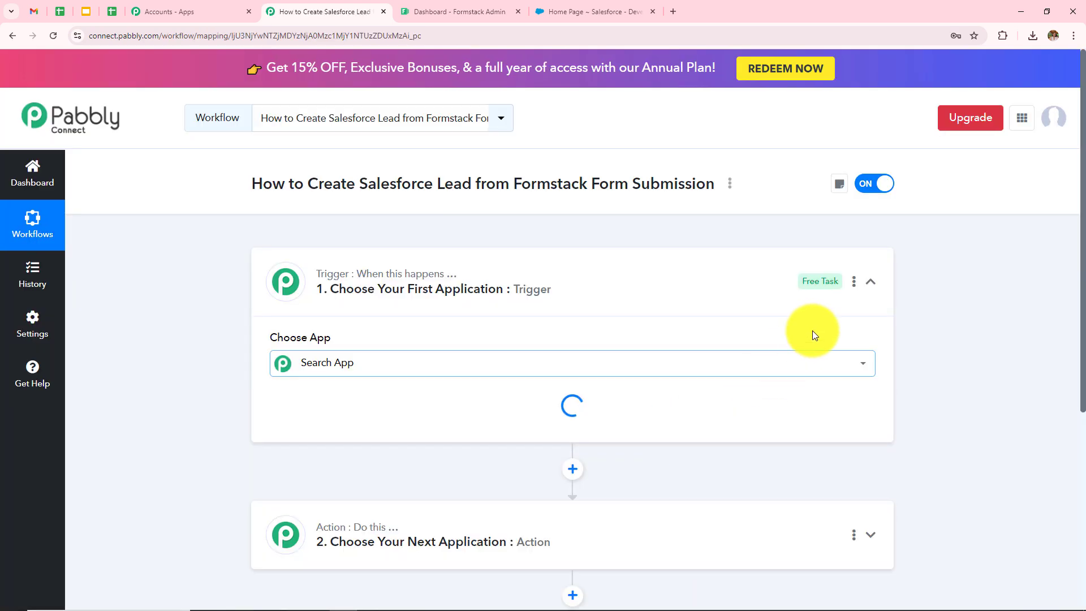
# - Set the workflow's trigger application to Formstack with New Form Submission as the trigger event
pyautogui.click(868, 282)
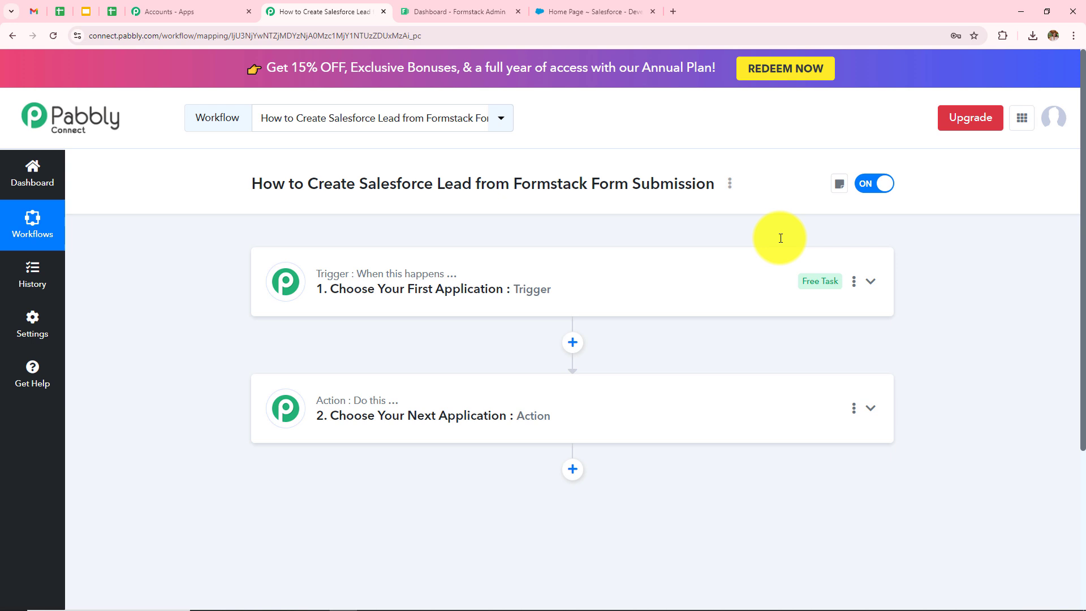
pyautogui.click(560, 304)
pyautogui.click(423, 353)
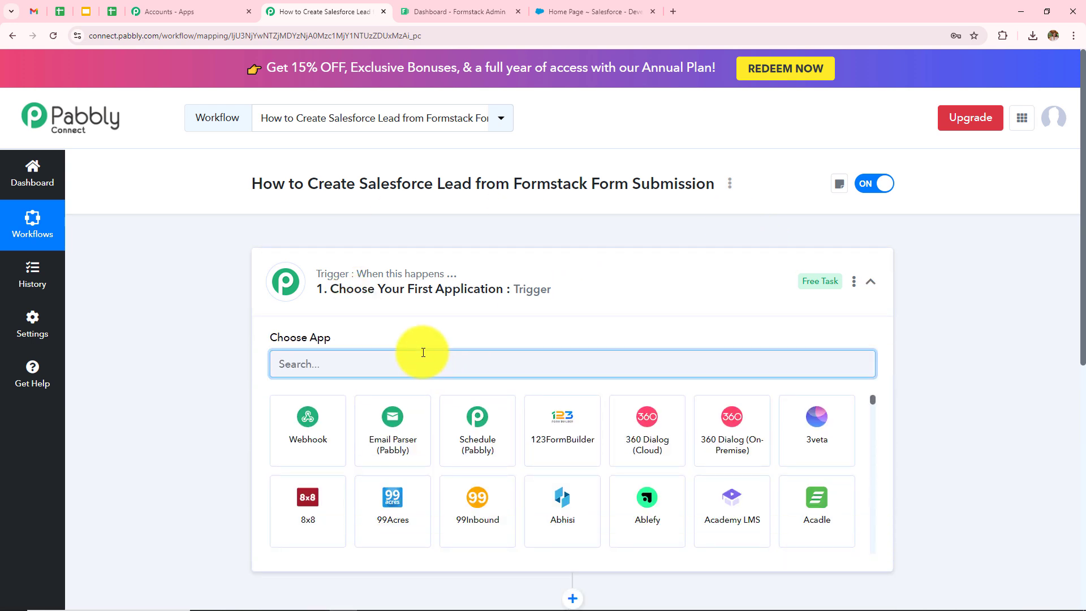
pyautogui.write('Form')
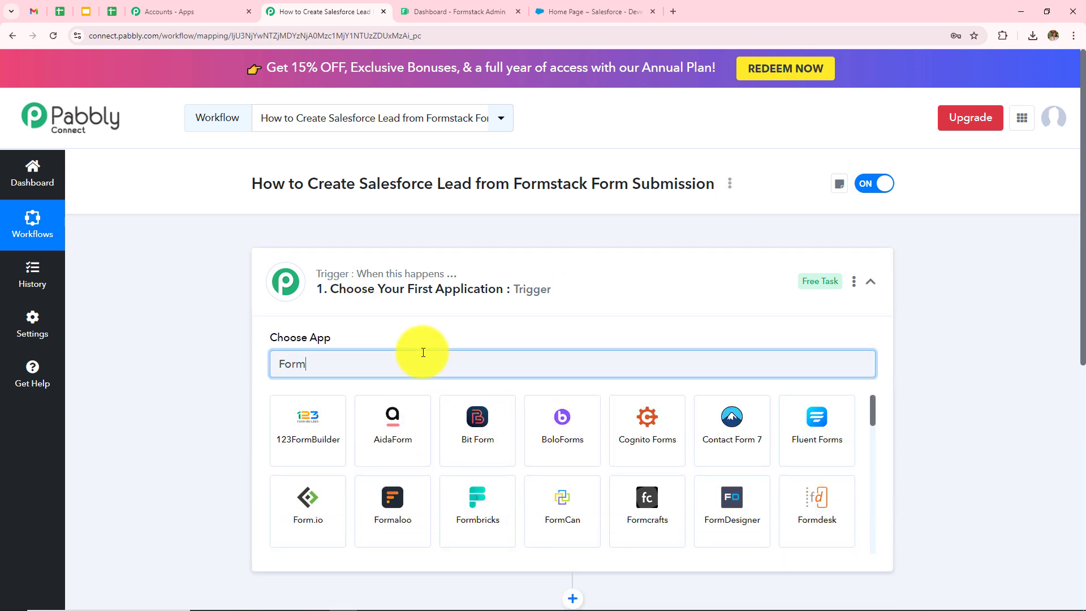
pyautogui.write('st')
pyautogui.click(321, 409)
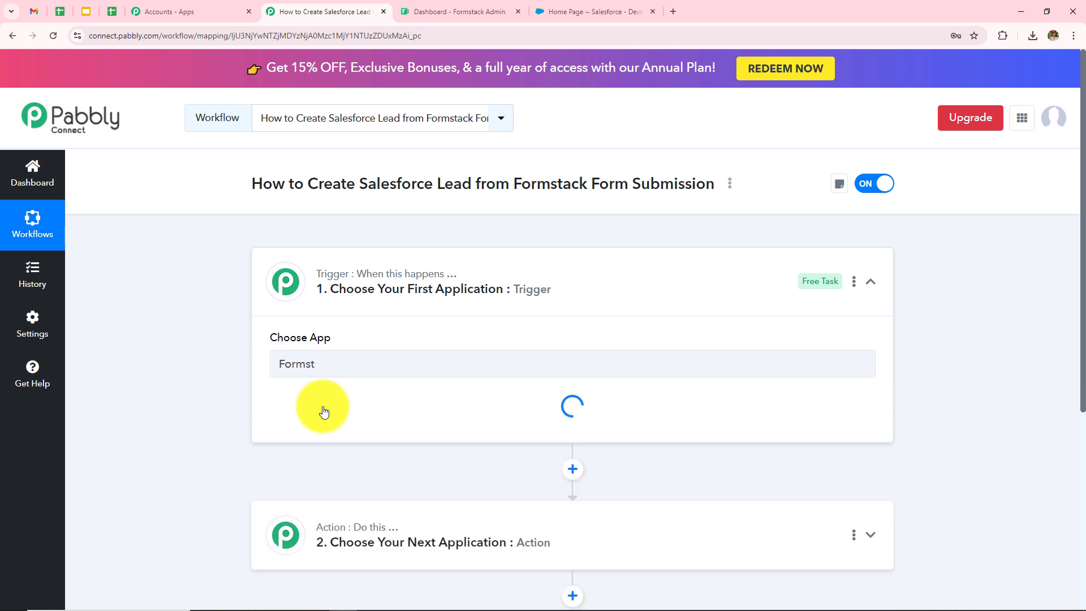
pyautogui.click(322, 423)
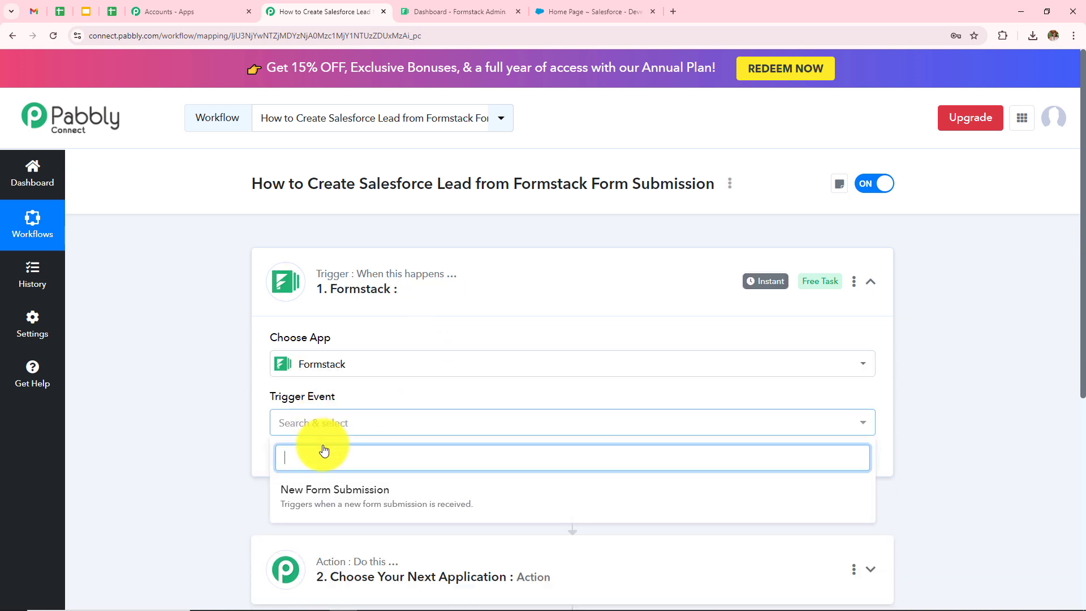
pyautogui.click(374, 503)
pyautogui.scroll(-2, 624, 441)
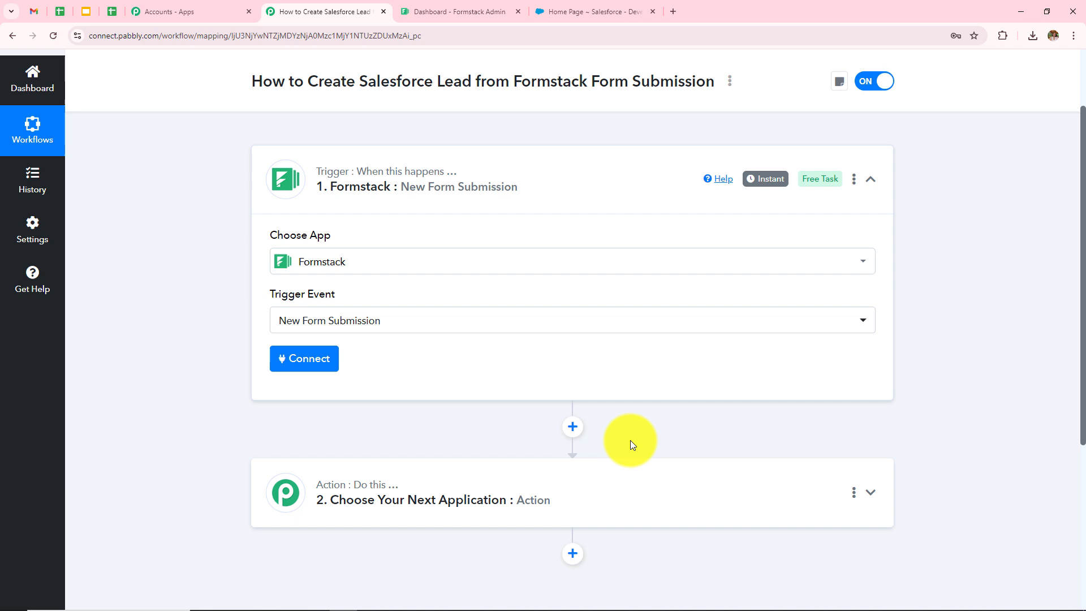
# - Add a new Formstack connection for the trigger and authorize Pabbly Connect to access the Formstack account
pyautogui.click(320, 358)
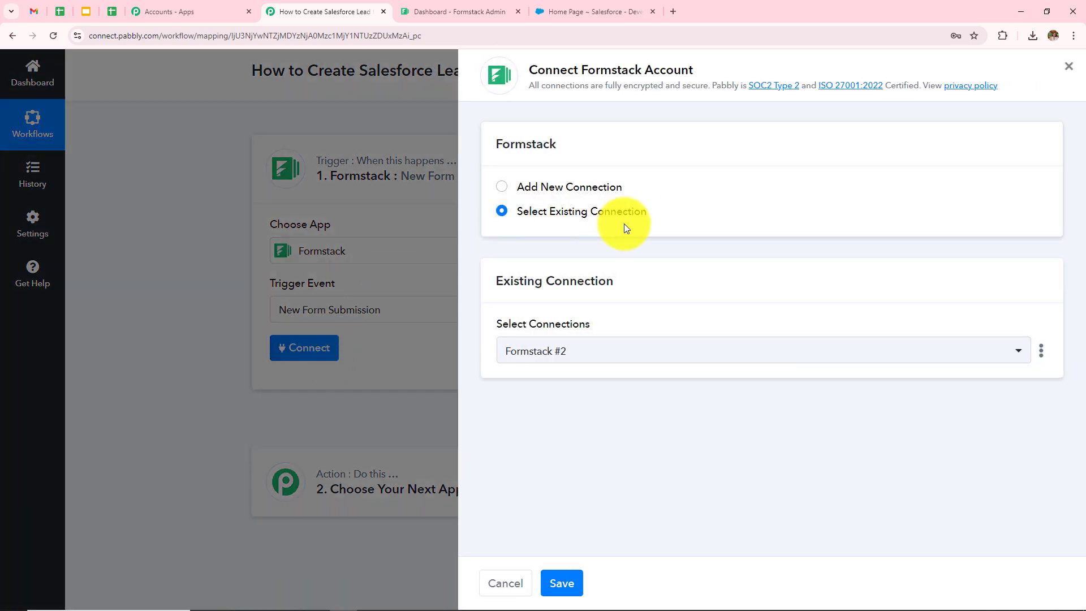
pyautogui.click(516, 186)
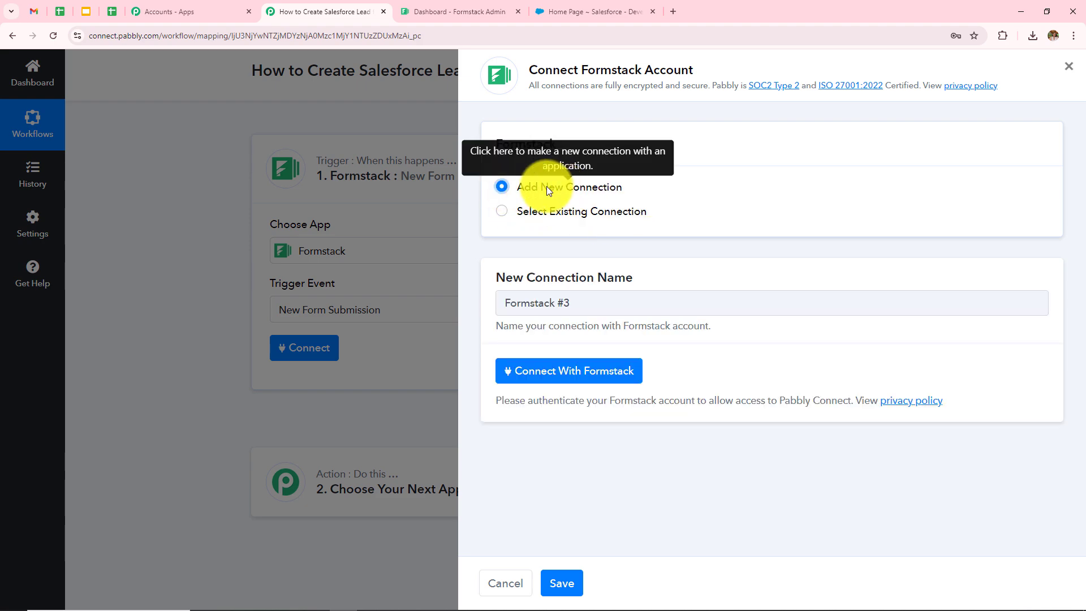
pyautogui.click(575, 376)
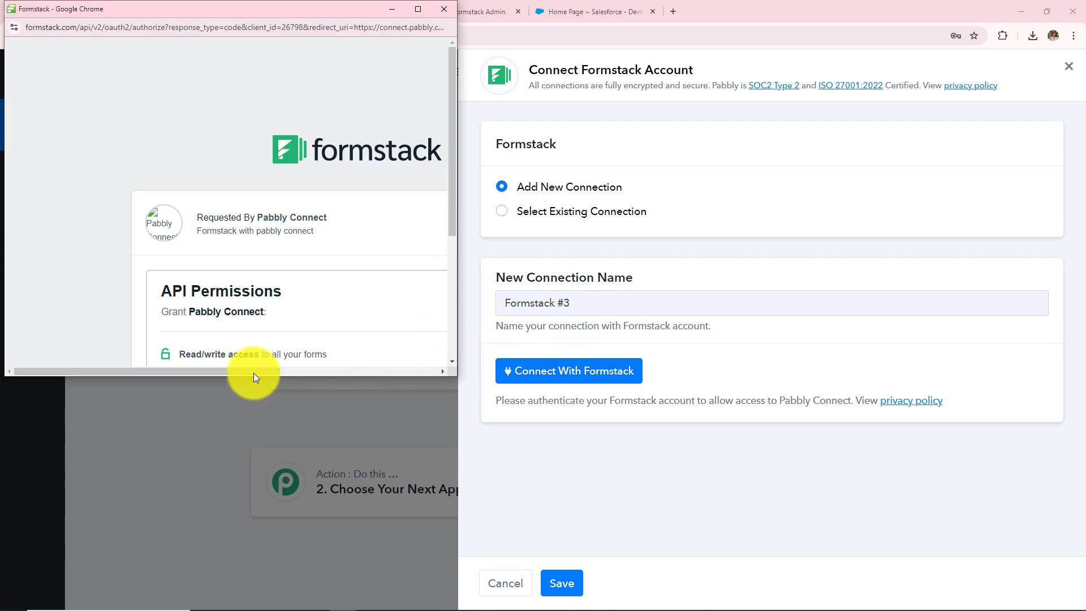
pyautogui.moveTo(253, 373); pyautogui.dragTo(443, 368)
pyautogui.scroll(-4, 357, 269)
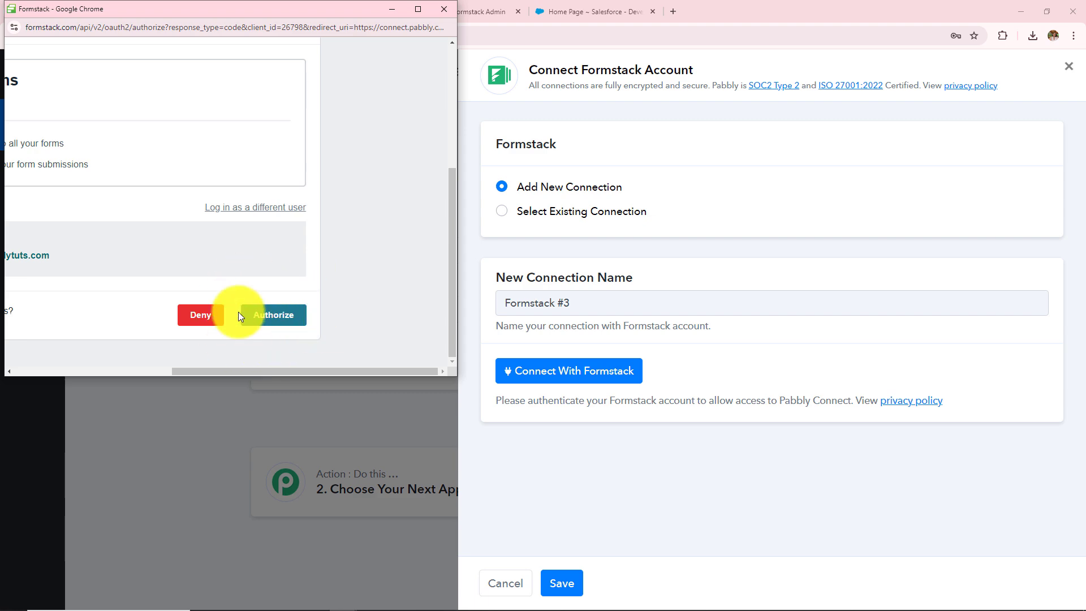
pyautogui.click(266, 313)
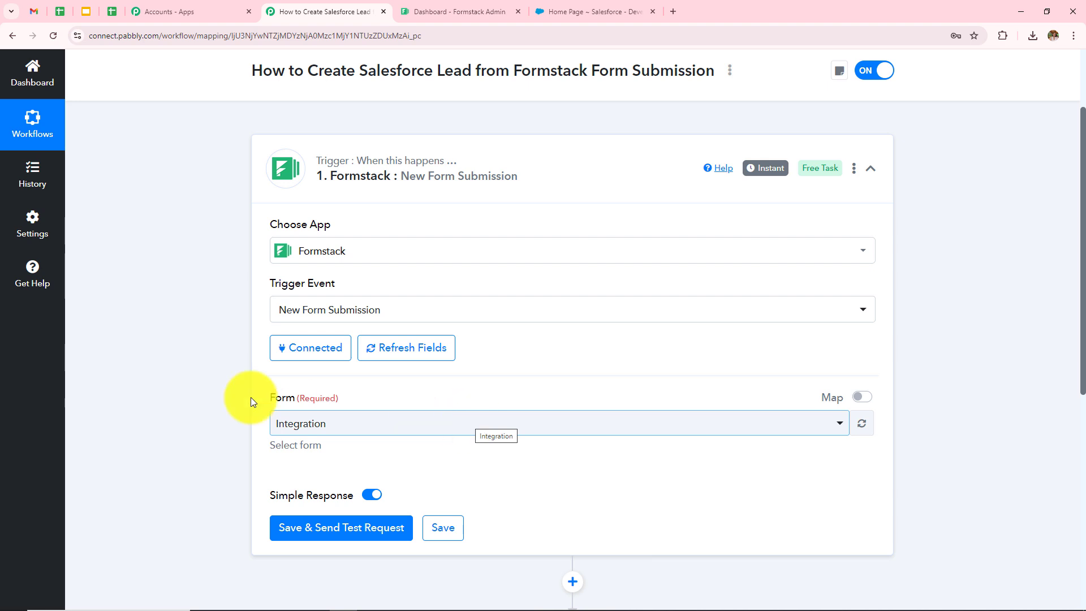
# - Select Integration as the Formstack form for the trigger
pyautogui.click(385, 421)
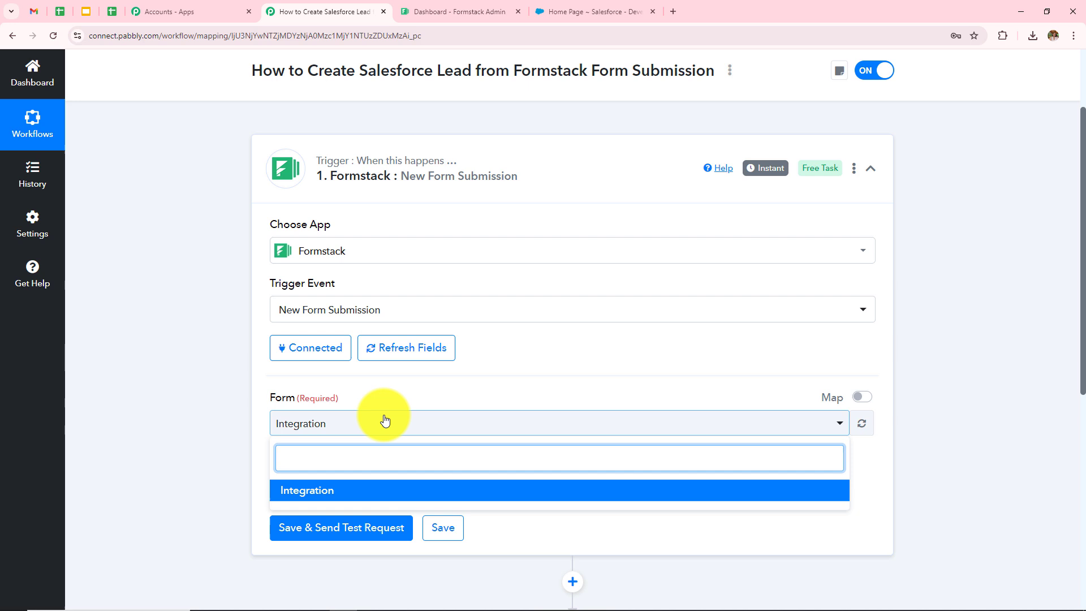
pyautogui.moveTo(266, 402); pyautogui.dragTo(354, 401)
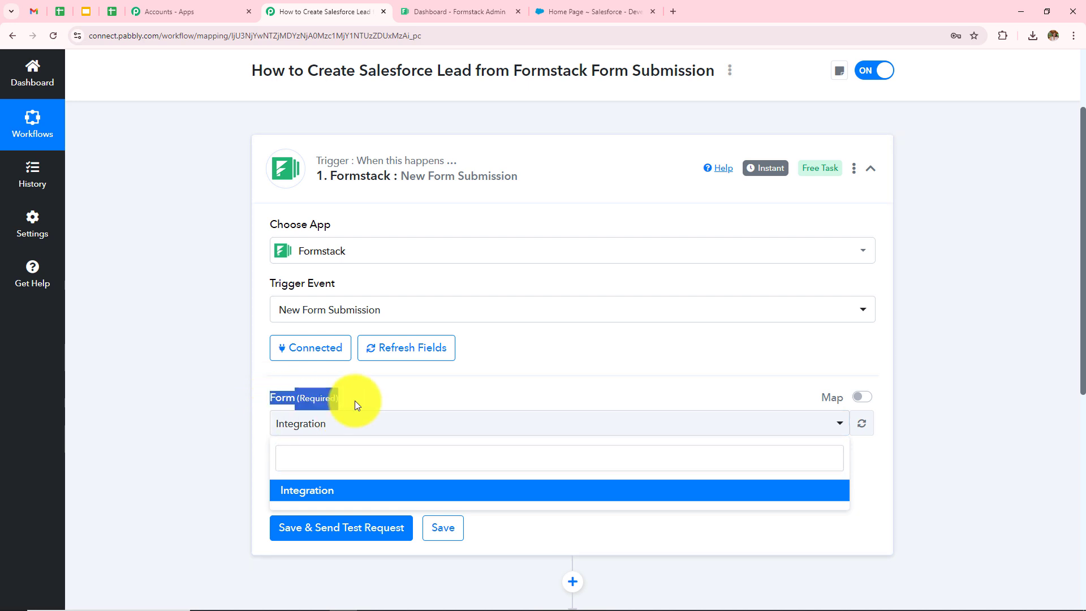
pyautogui.click(303, 427)
pyautogui.click(345, 431)
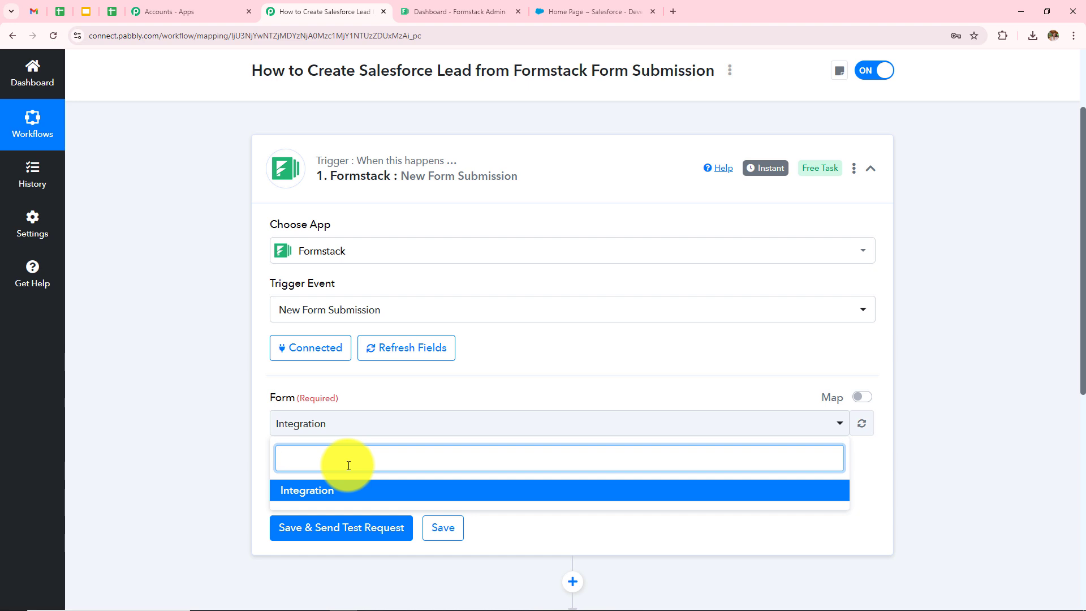
pyautogui.click(322, 492)
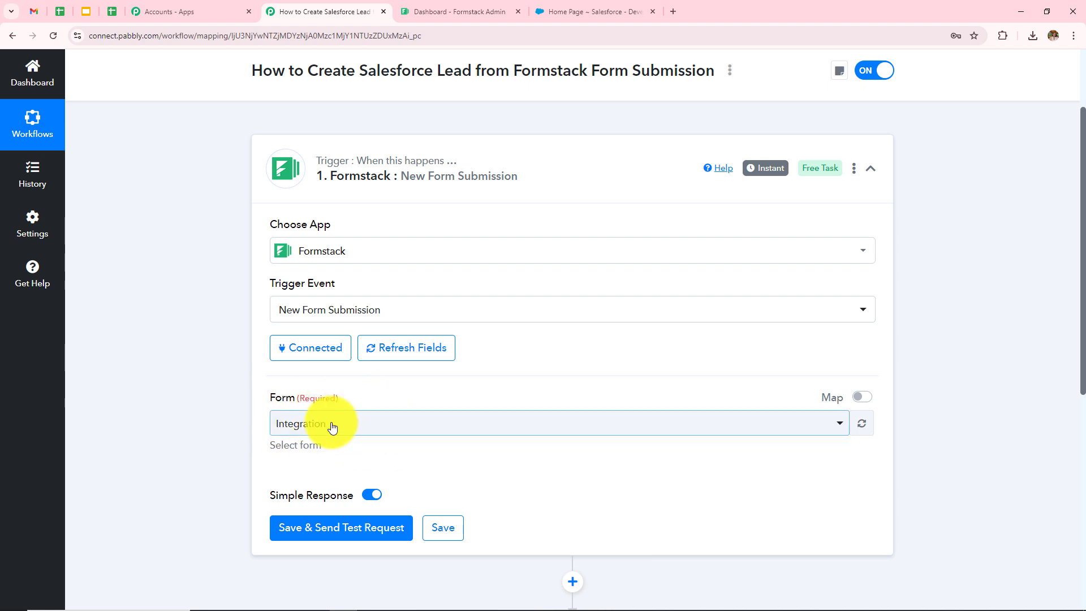
pyautogui.scroll(-1, 445, 438)
pyautogui.scroll(-2, 445, 439)
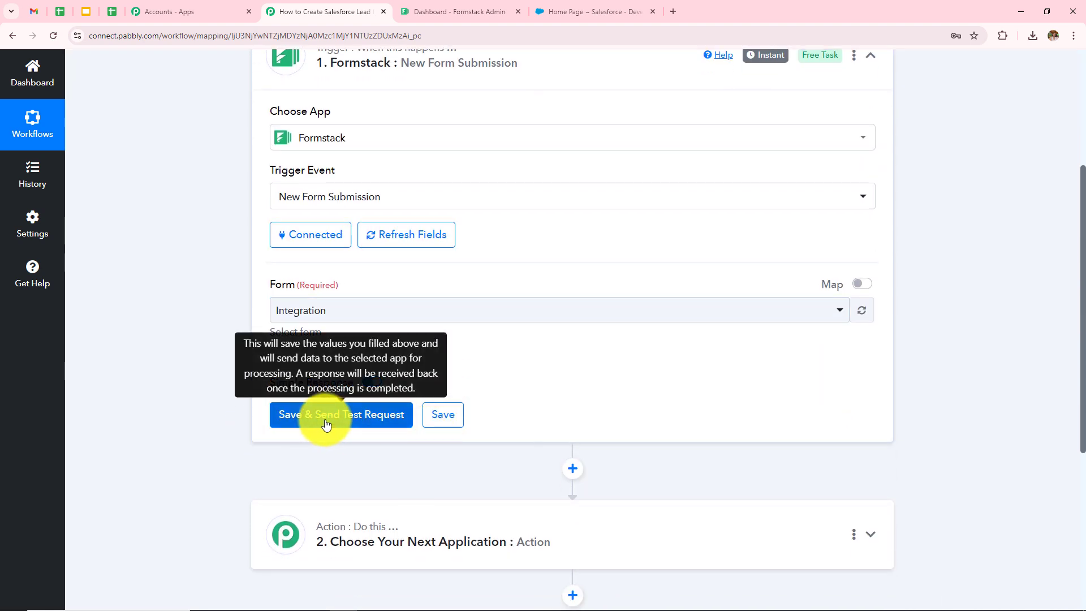
# - Save the Formstack trigger and send a test request to start waiting for a form submission
pyautogui.click(327, 423)
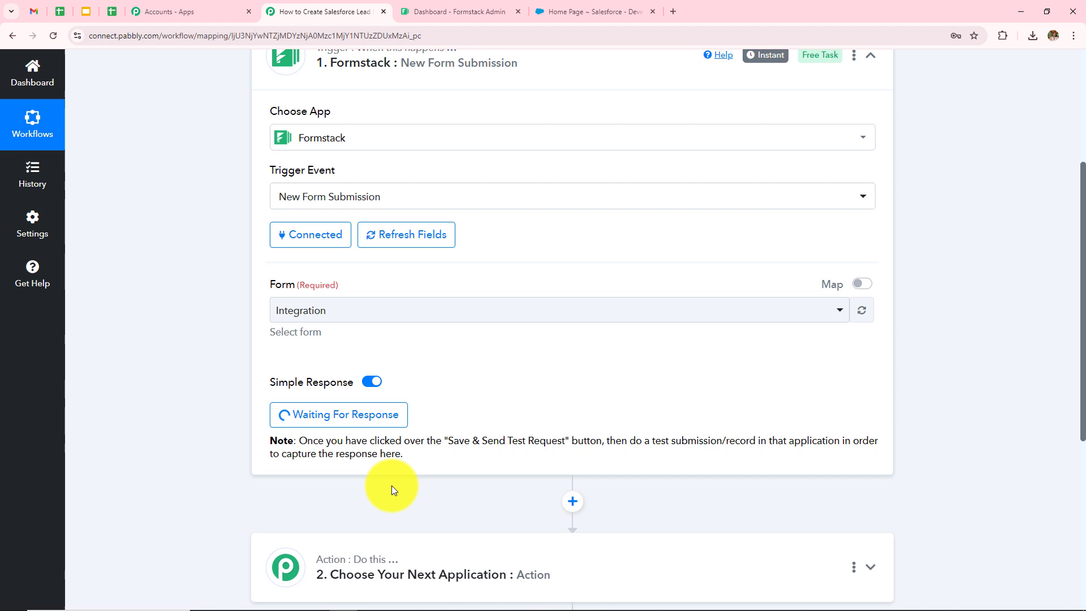
pyautogui.moveTo(298, 442); pyautogui.dragTo(457, 459)
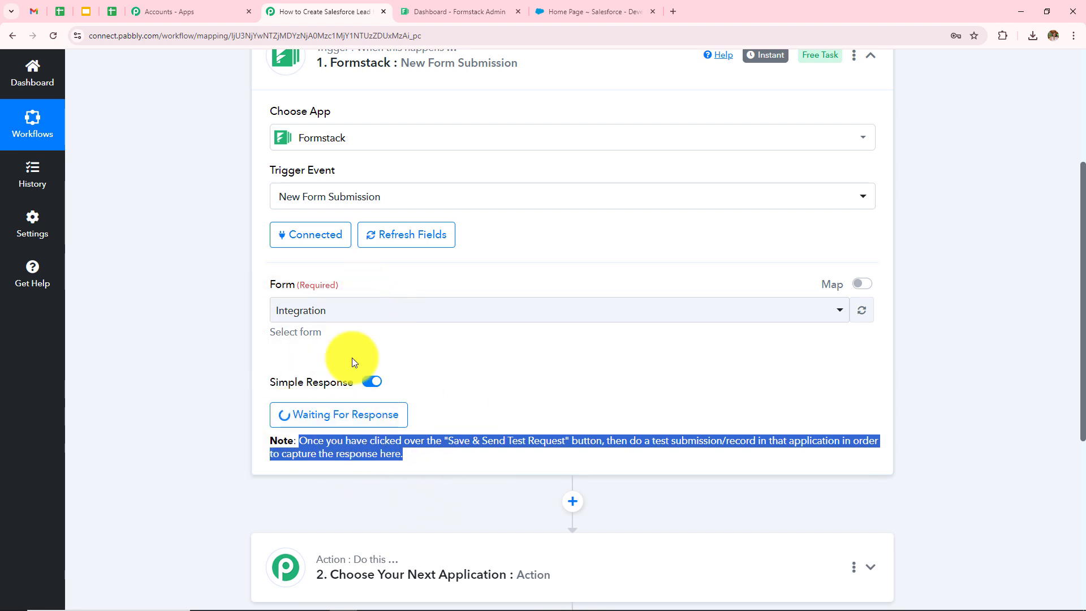
pyautogui.scroll(2, 598, 368)
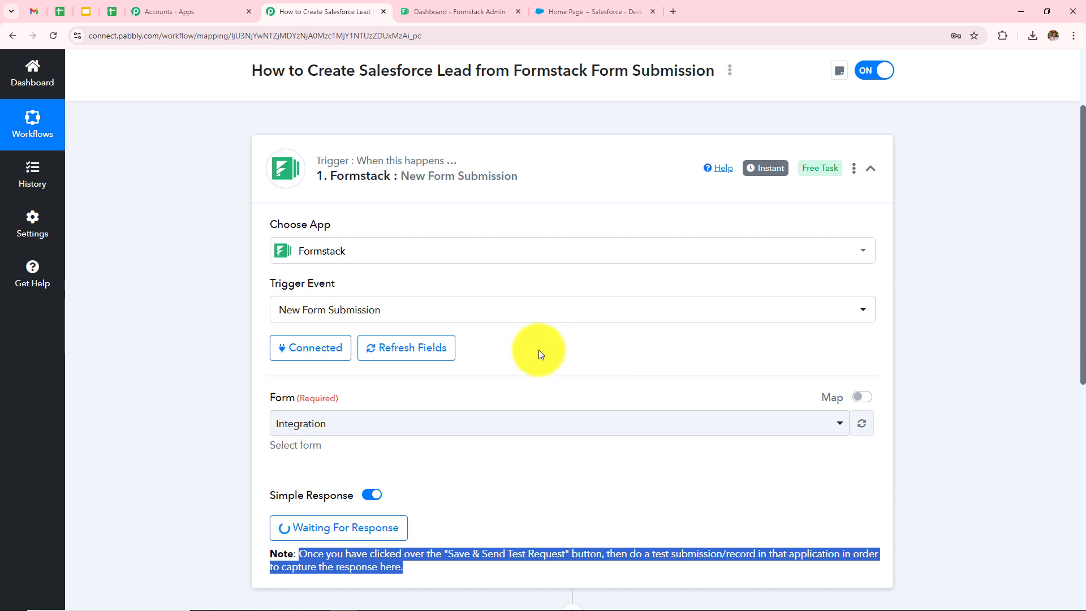
# - Open the live Integration form in Formstack and submit a test entry with first name, last name, email and phone number
pyautogui.click(483, 7)
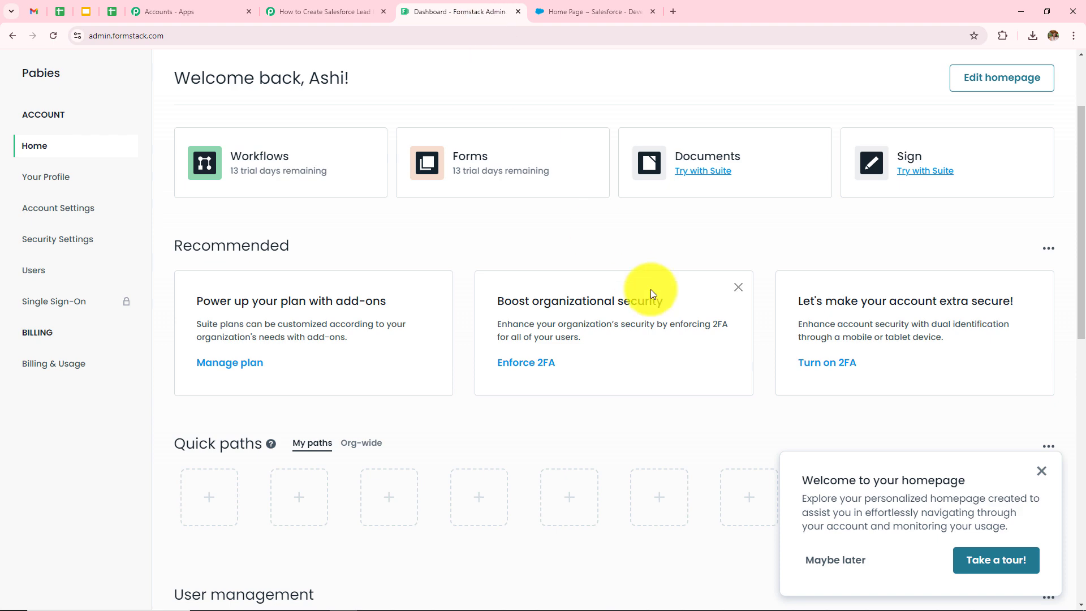
pyautogui.scroll(2, 651, 289)
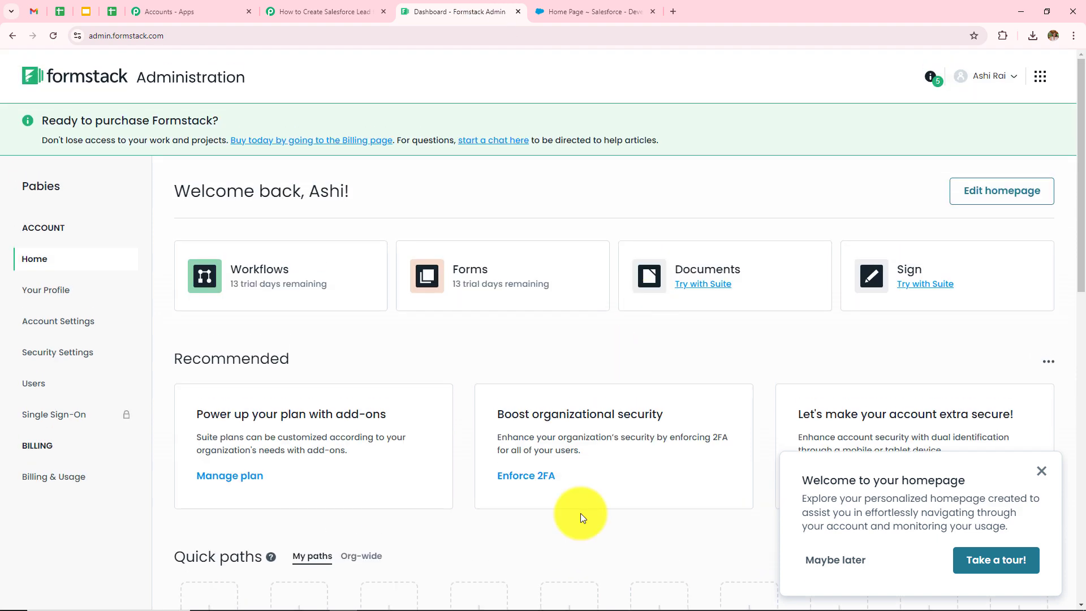
pyautogui.click(493, 284)
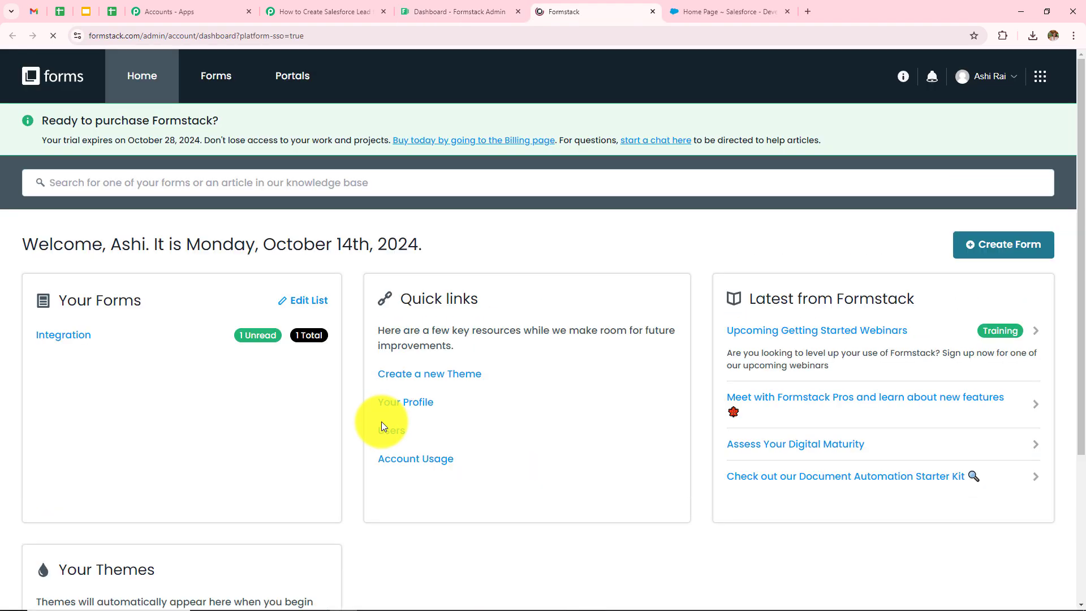
pyautogui.click(75, 338)
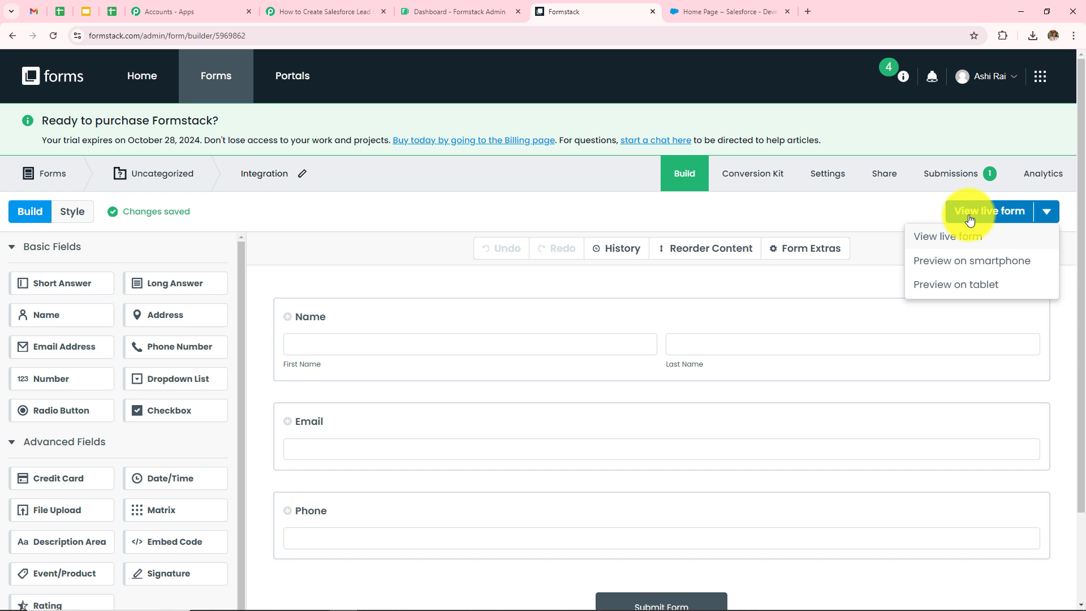
pyautogui.click(1004, 229)
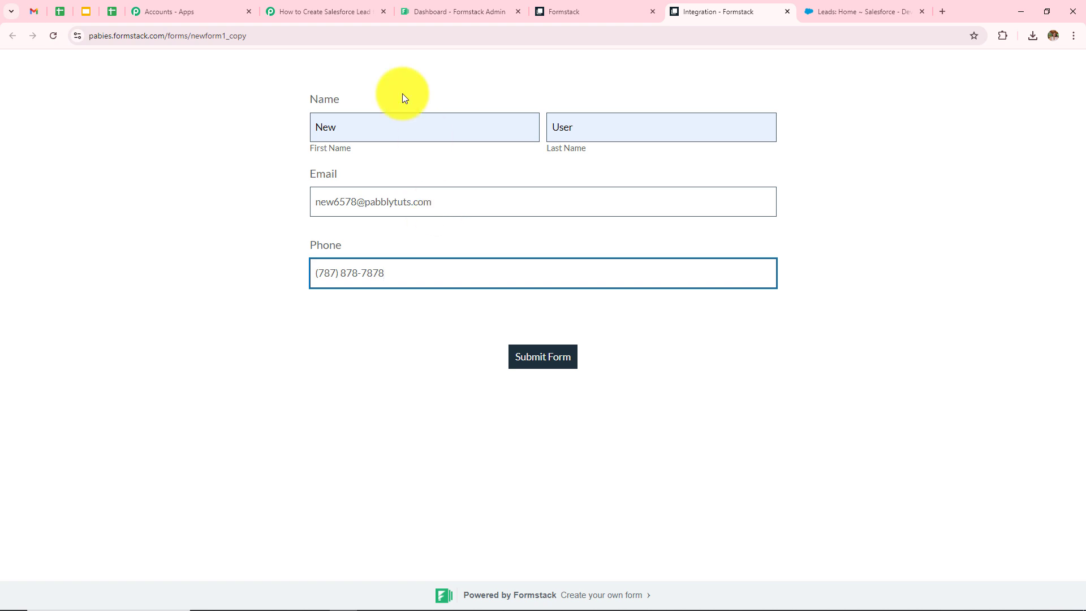
pyautogui.click(546, 366)
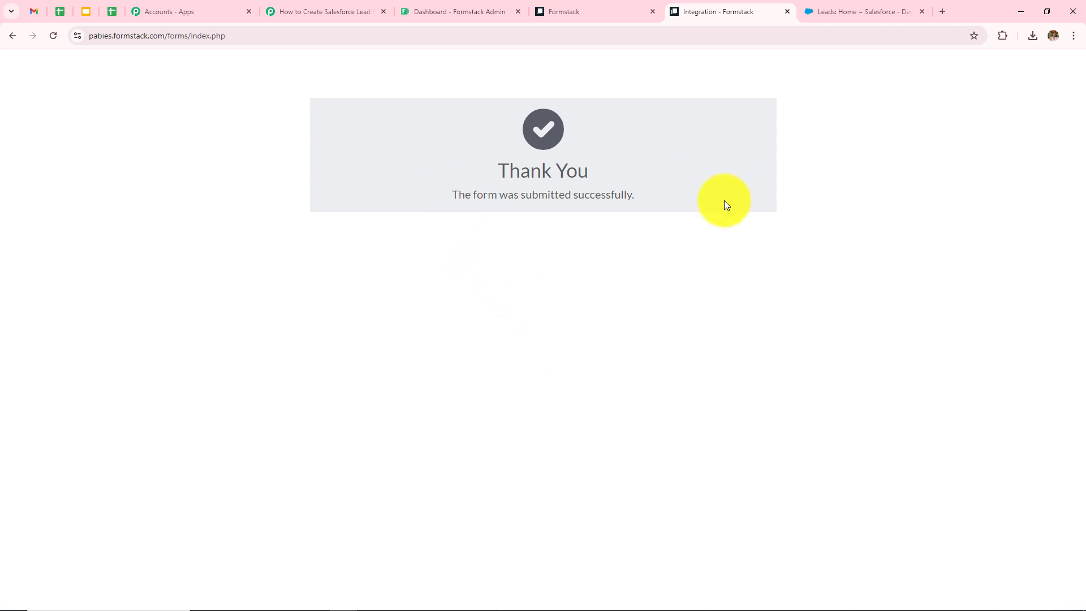
pyautogui.tripleClick(671, 217)
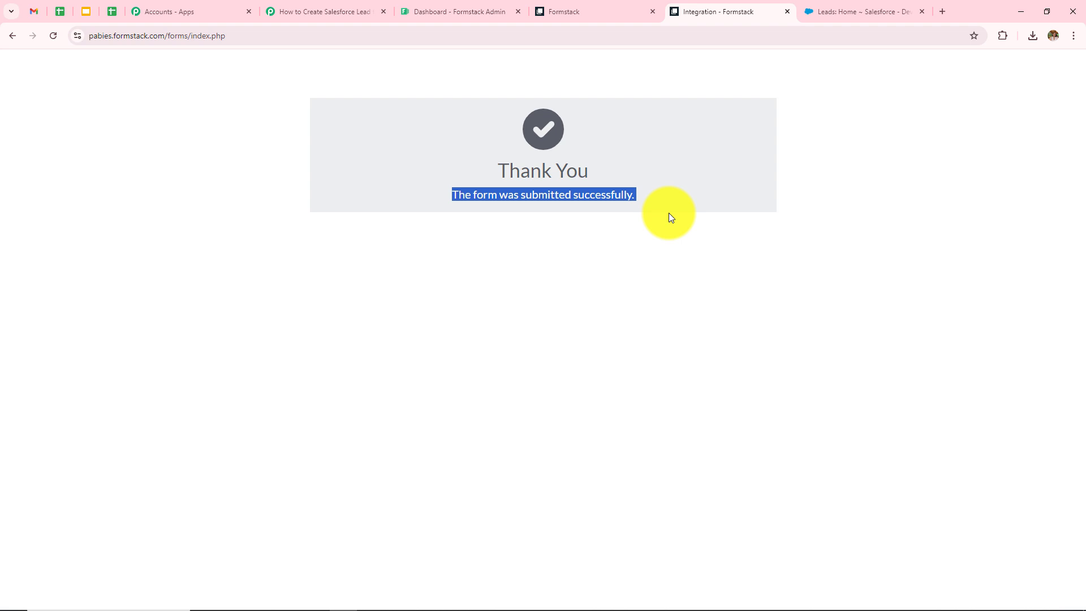
# - Return to the Pabbly Connect workflow and check the phone, email and name values in the captured Formstack response
pyautogui.click(351, 11)
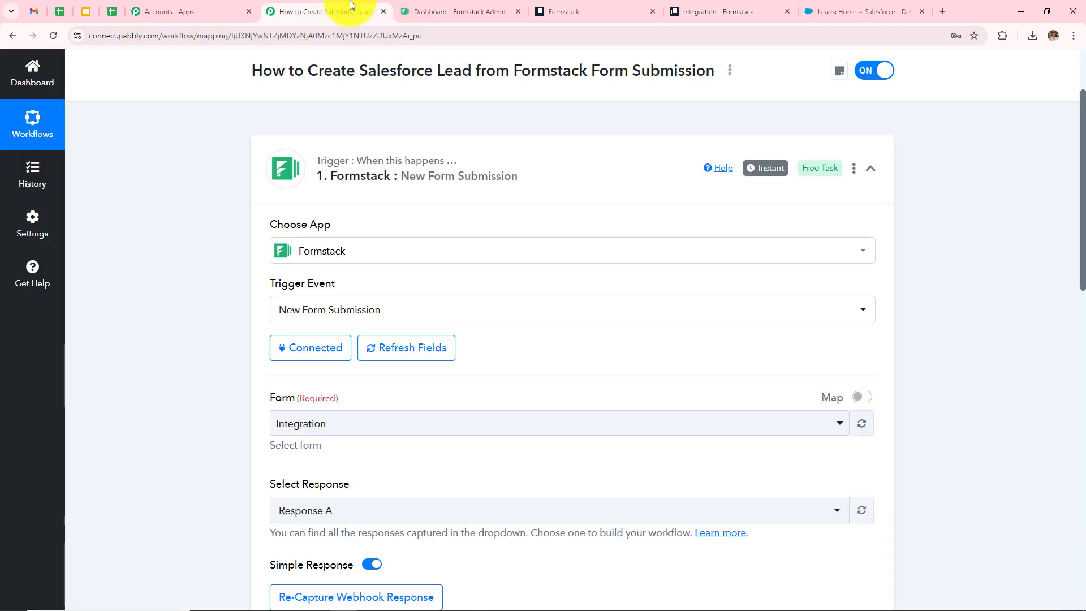
pyautogui.scroll(-8, 723, 427)
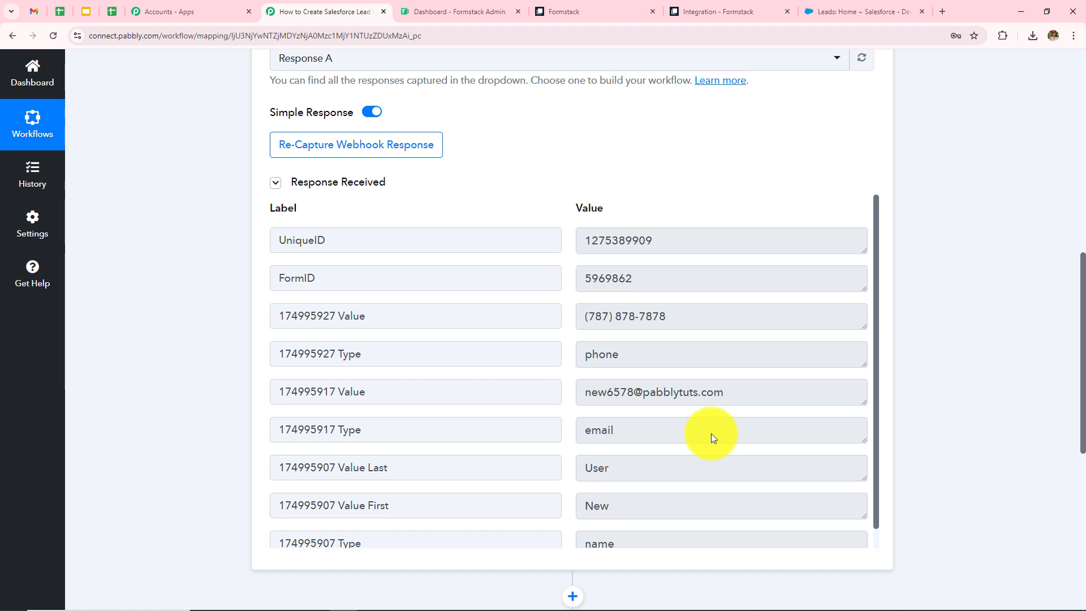
pyautogui.click(686, 317)
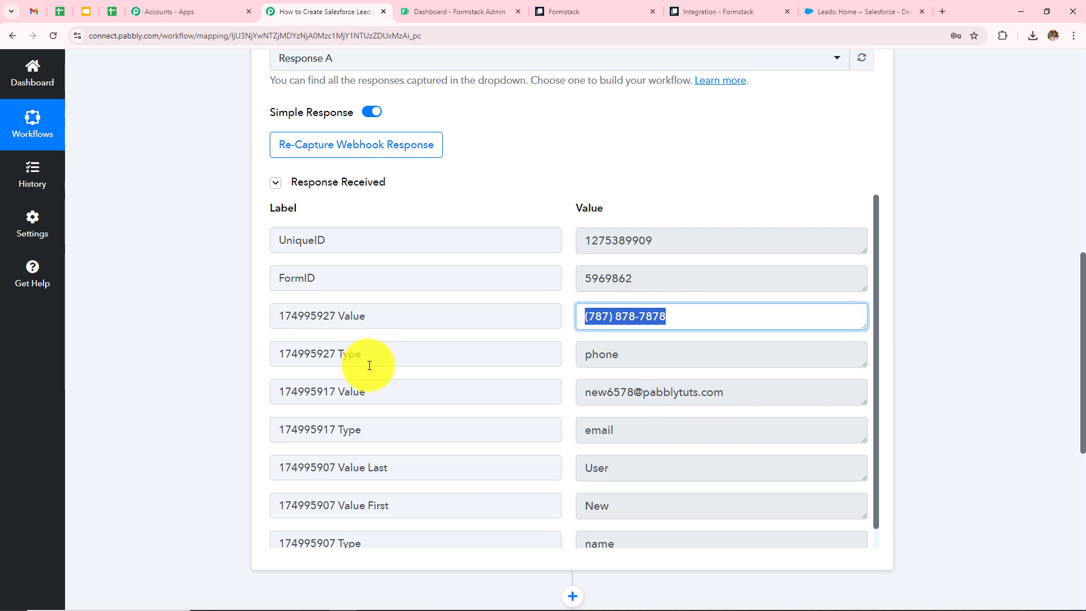
pyautogui.click(730, 394)
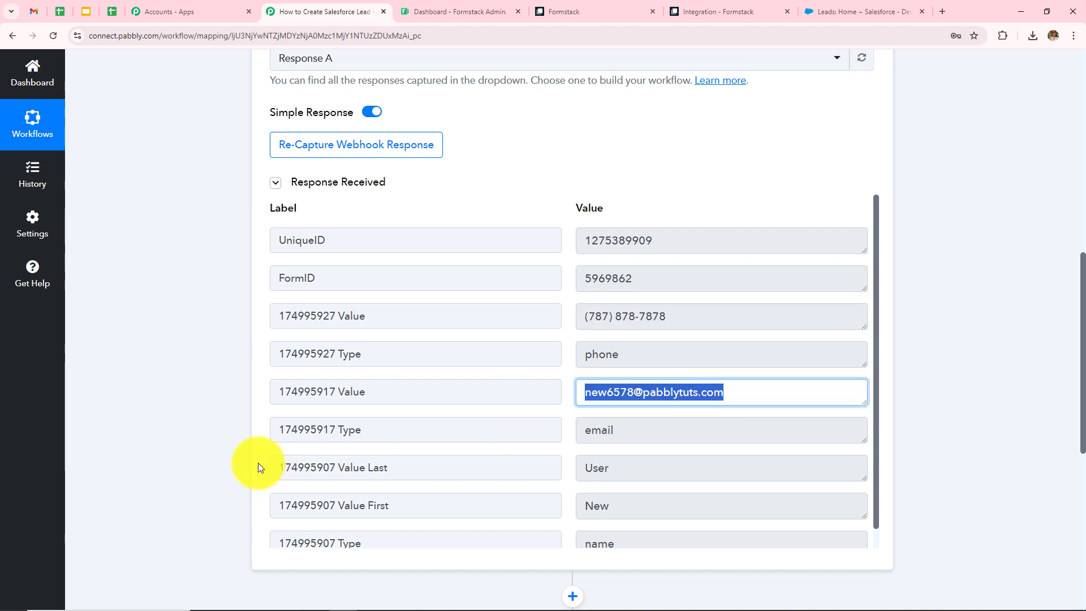
pyautogui.scroll(-1, 523, 409)
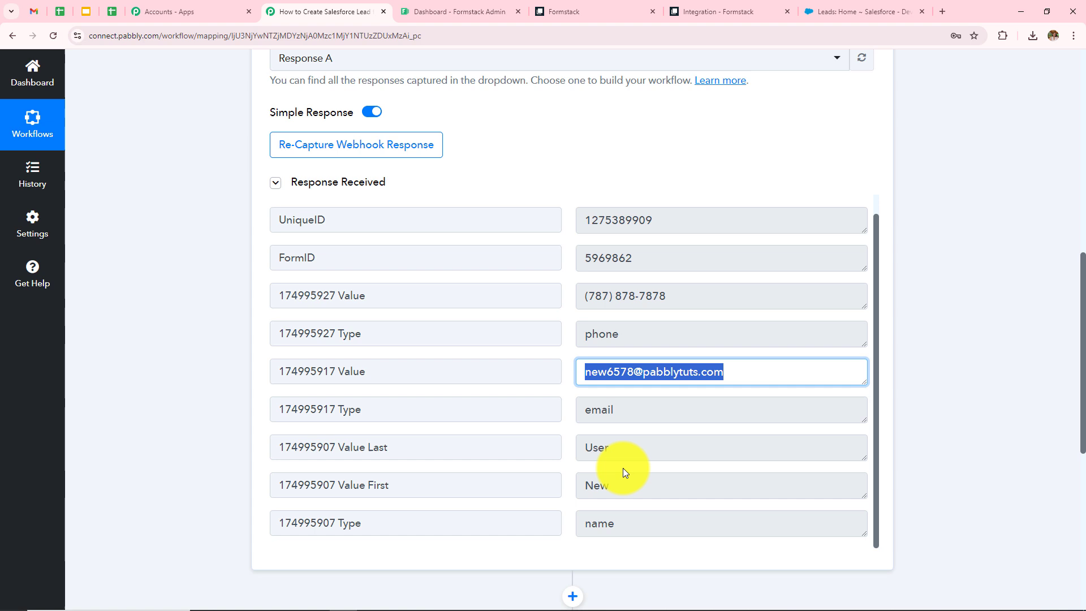
pyautogui.click(626, 486)
pyautogui.click(634, 523)
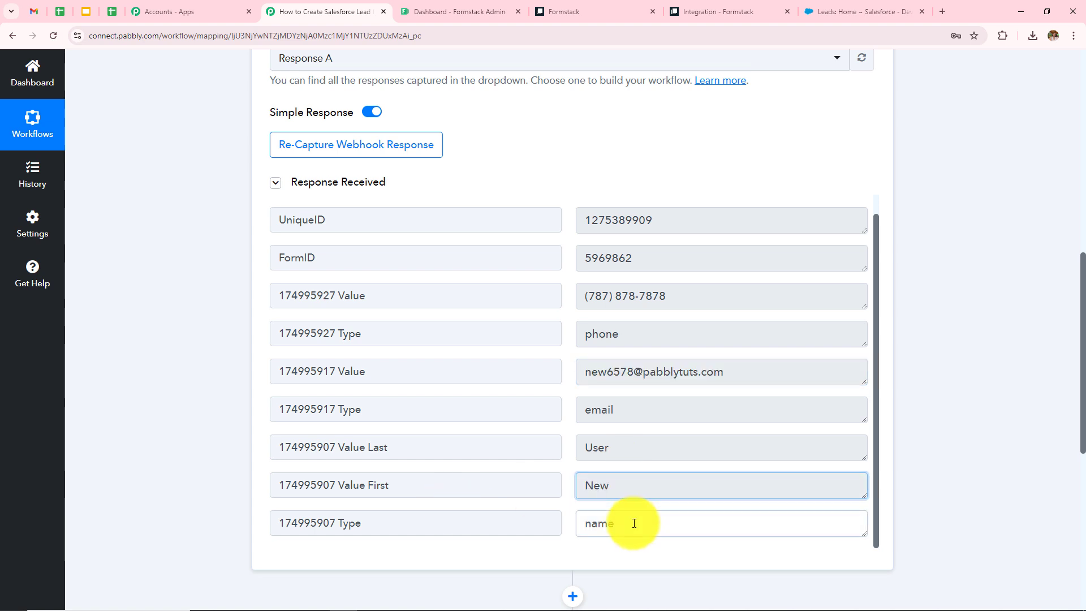
pyautogui.click(644, 451)
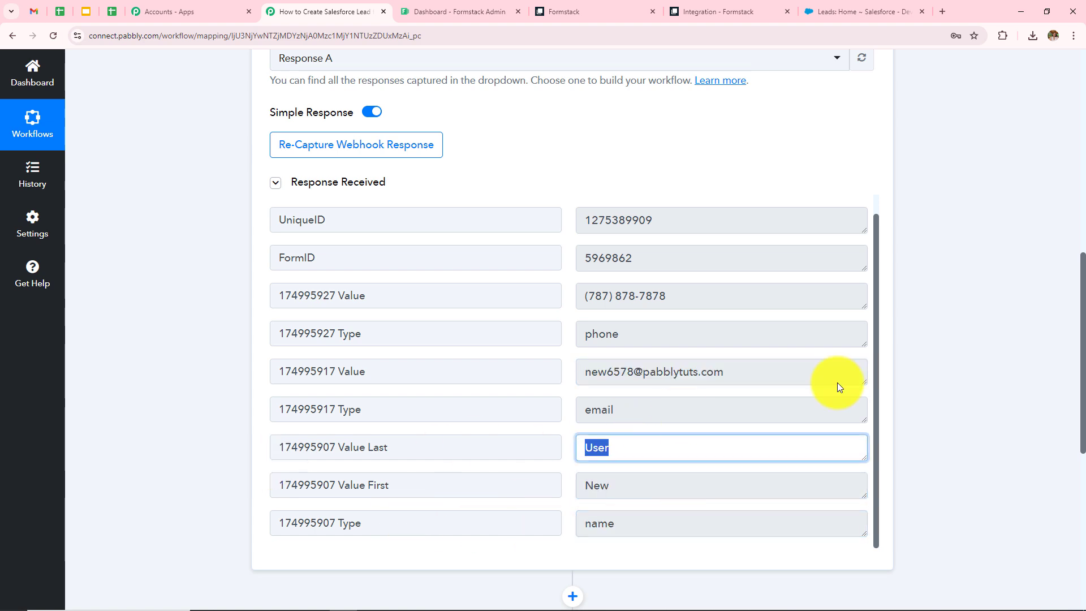
pyautogui.click(896, 363)
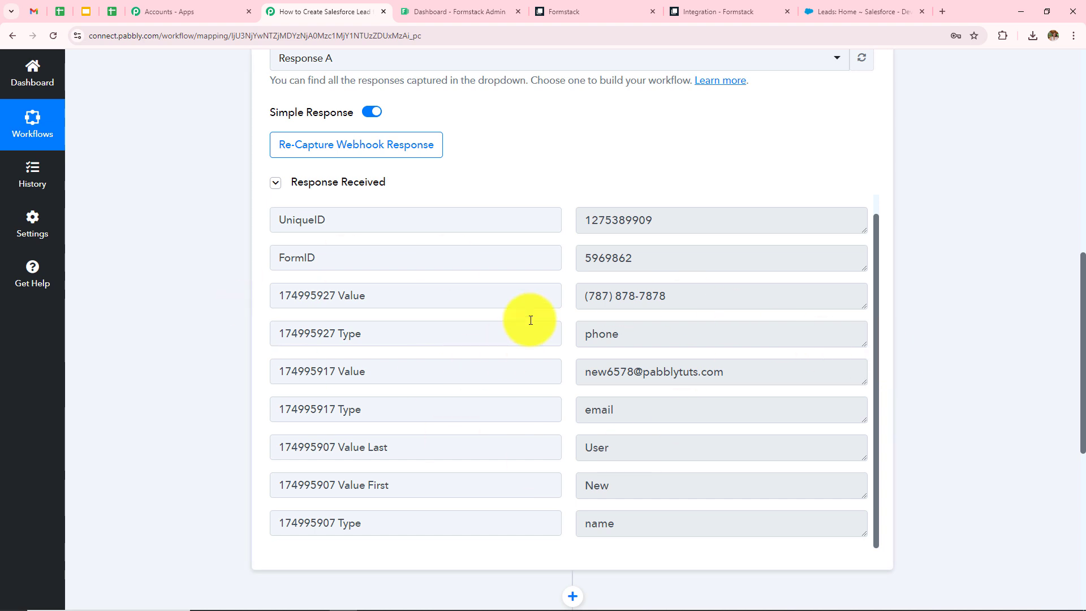
pyautogui.scroll(1, 529, 320)
pyautogui.scroll(7, 569, 164)
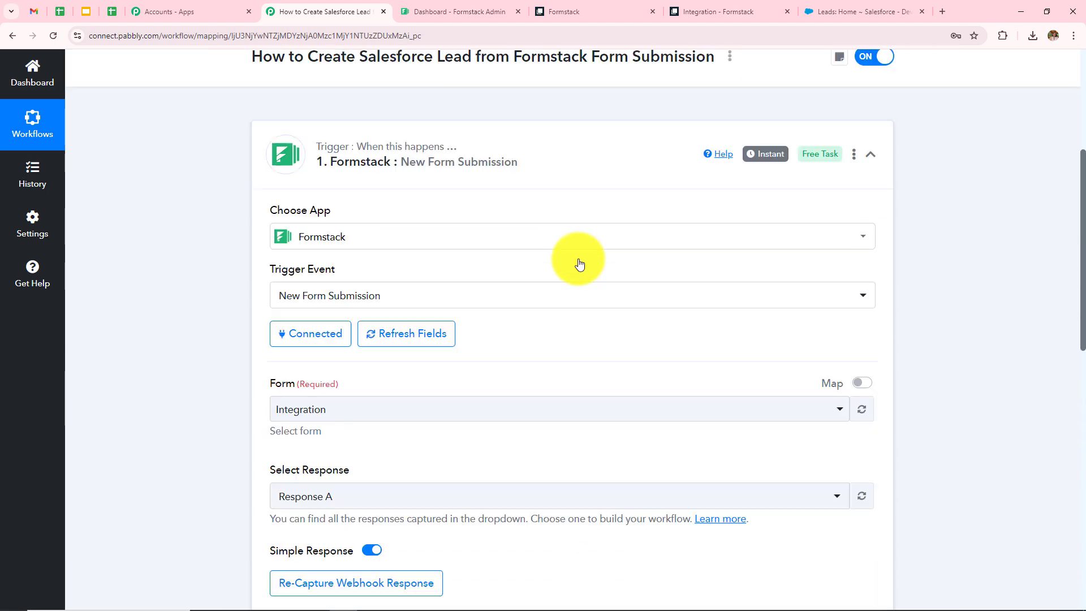
# - Set the workflow's action application to Salesforce with Create Lead as the action event
pyautogui.scroll(-1, 630, 412)
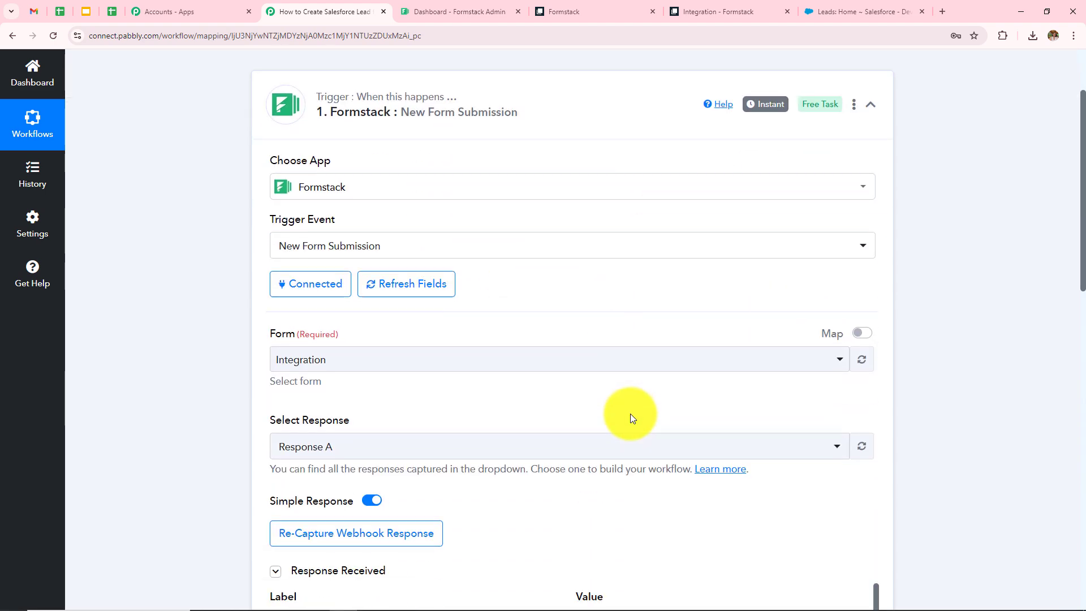
pyautogui.scroll(-5, 630, 413)
pyautogui.scroll(-9, 948, 264)
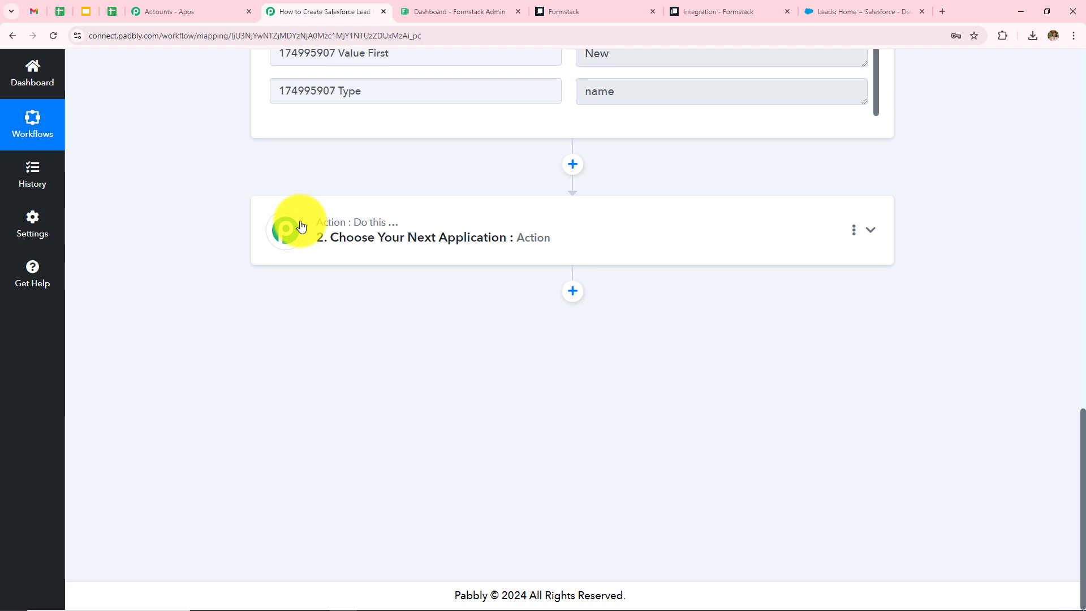
pyautogui.click(568, 243)
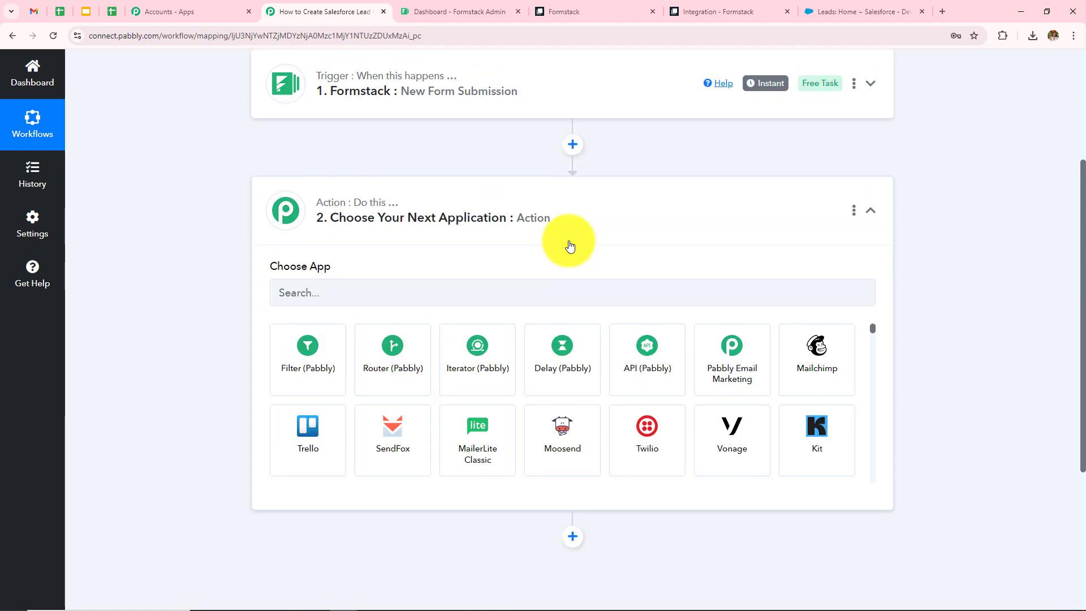
pyautogui.click(413, 296)
pyautogui.write('Sa')
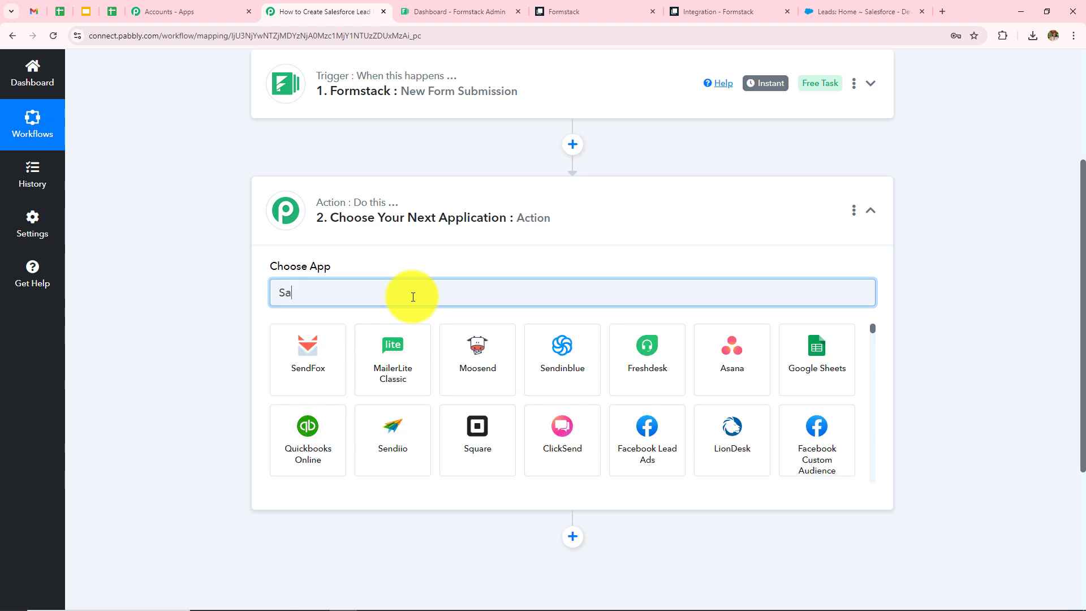
pyautogui.write('lesfo')
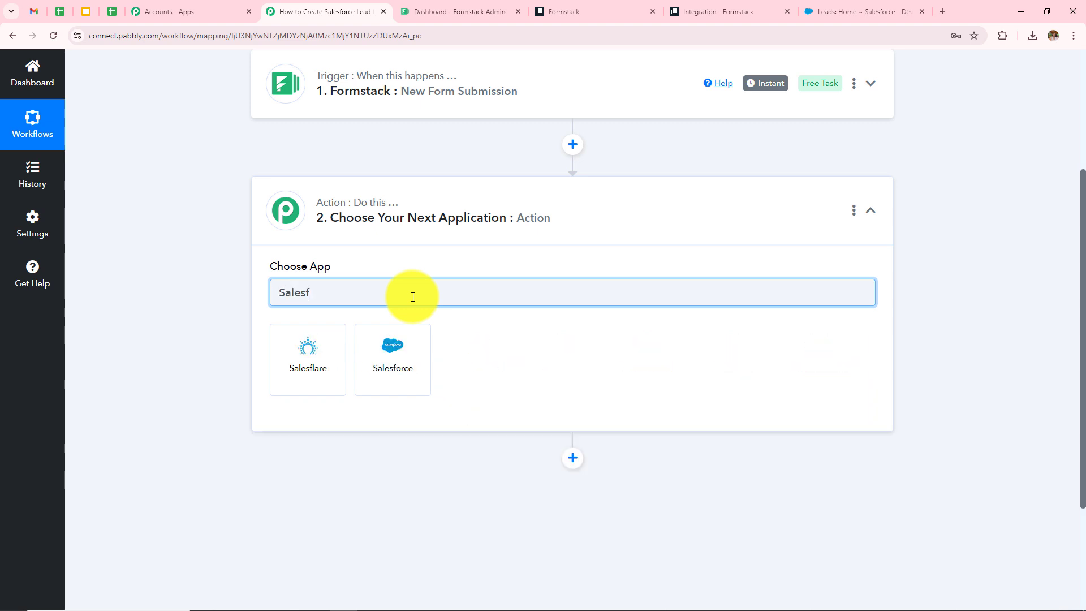
pyautogui.click(311, 359)
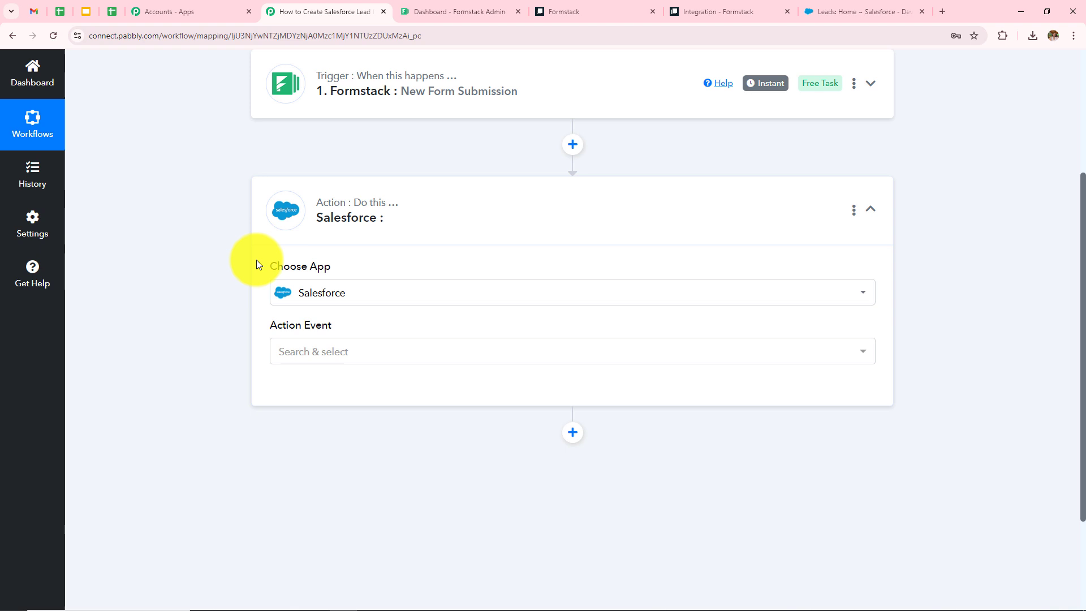
pyautogui.click(342, 356)
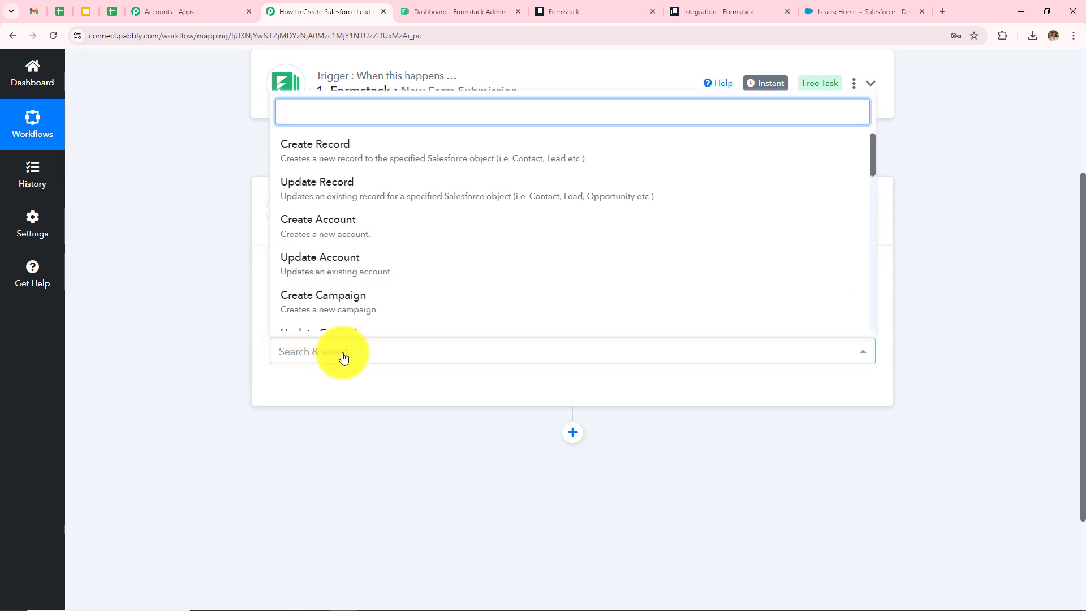
pyautogui.write('create')
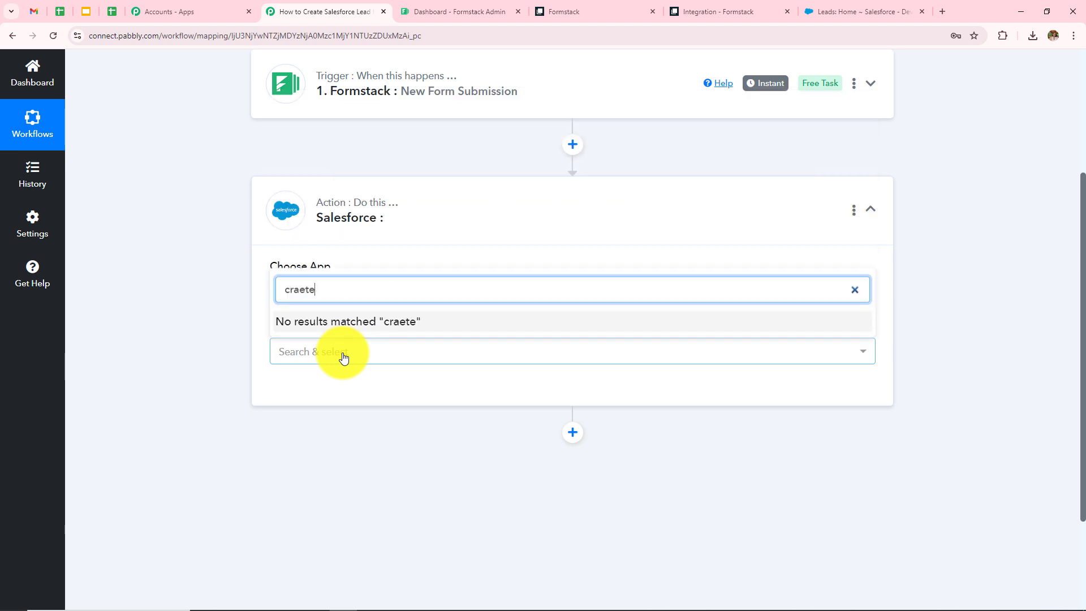
pyautogui.click(346, 306)
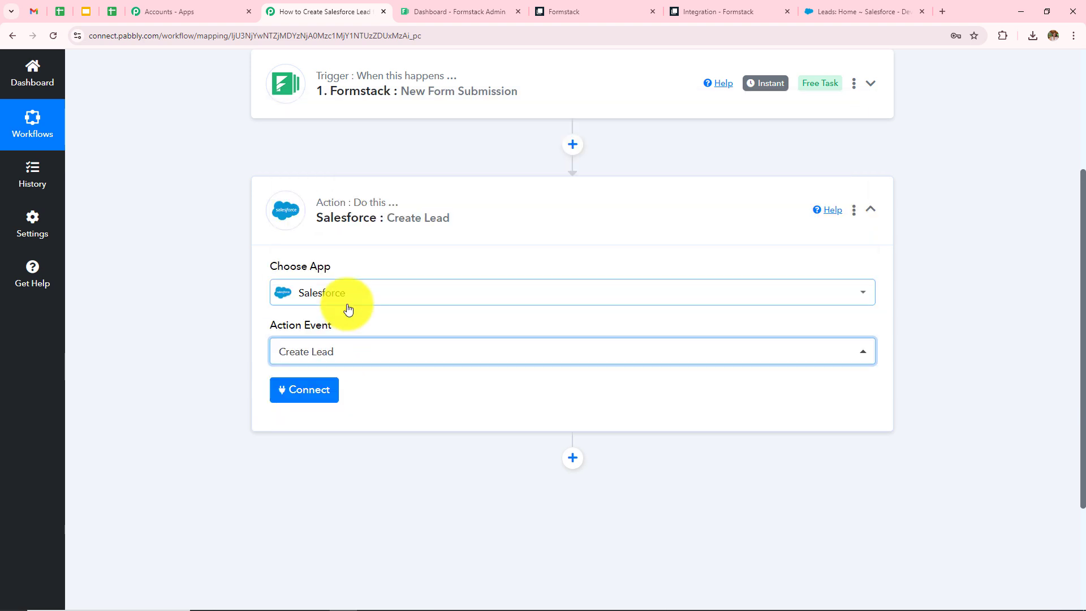
# - Add a new Salesforce connection for the action and allow Pabbly Connect to access the Salesforce account
pyautogui.click(306, 396)
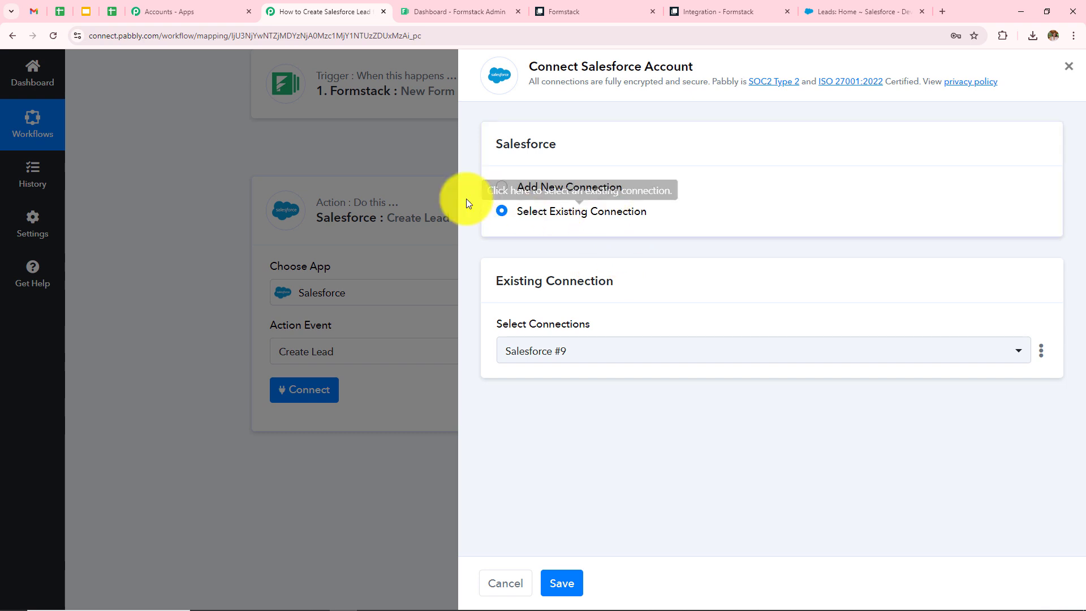
pyautogui.click(502, 186)
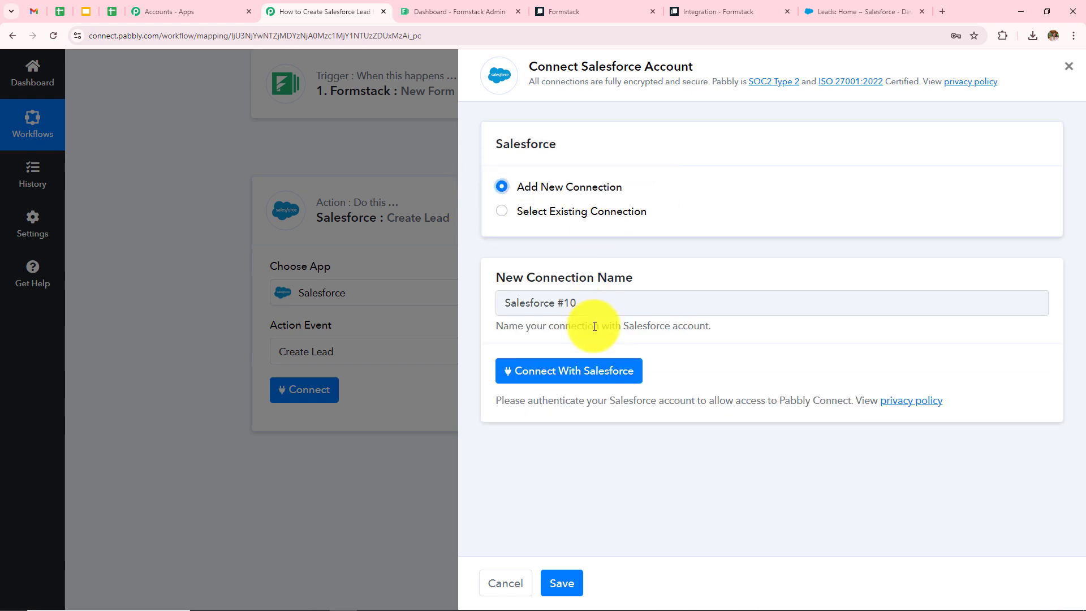
pyautogui.click(601, 369)
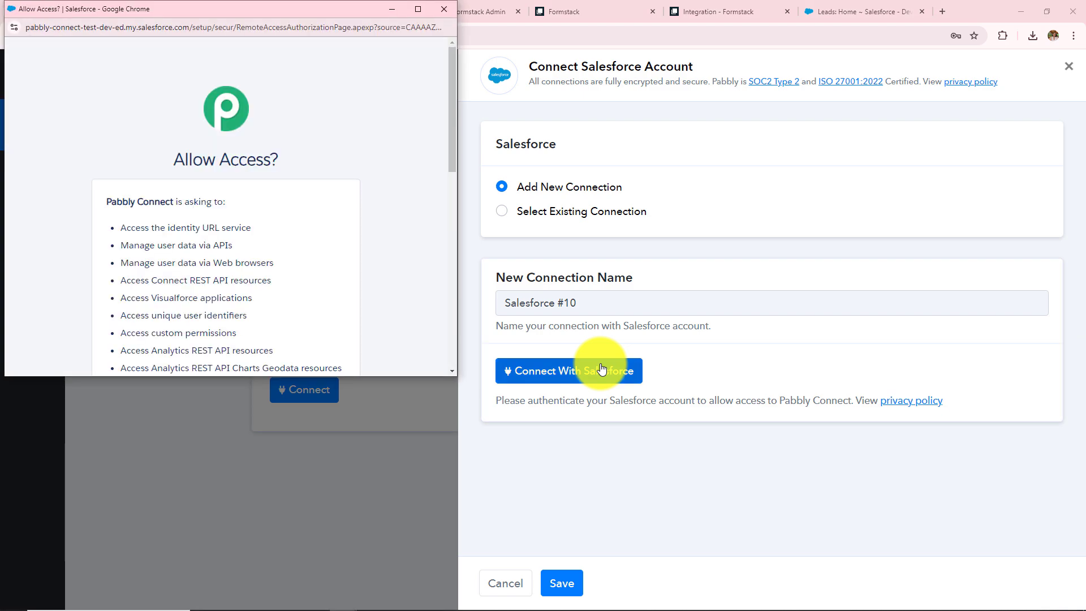
pyautogui.scroll(-10, 301, 236)
pyautogui.scroll(-1, 301, 245)
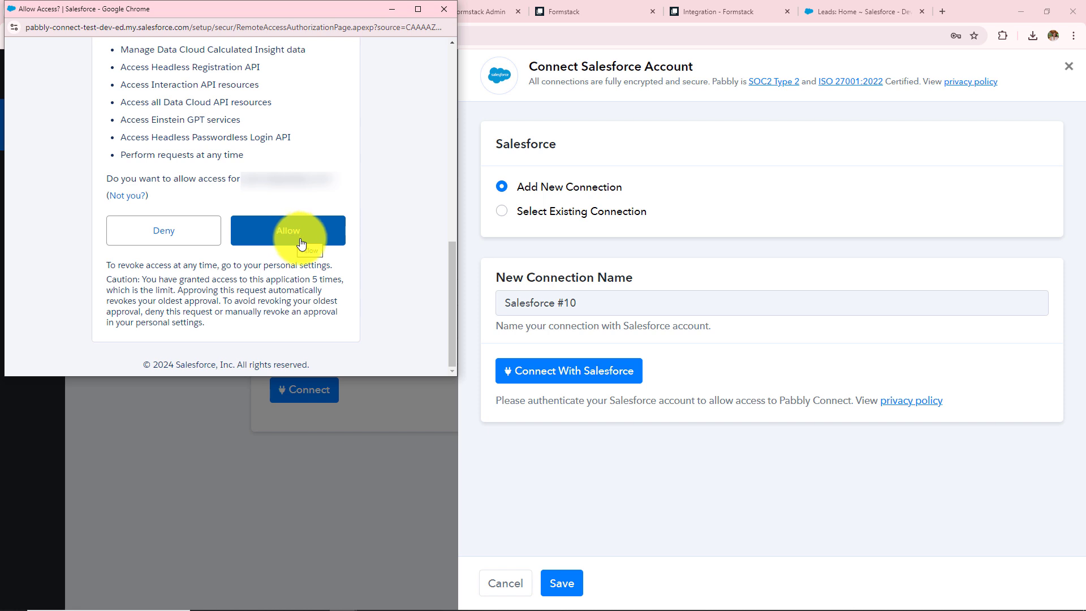
pyautogui.click(295, 233)
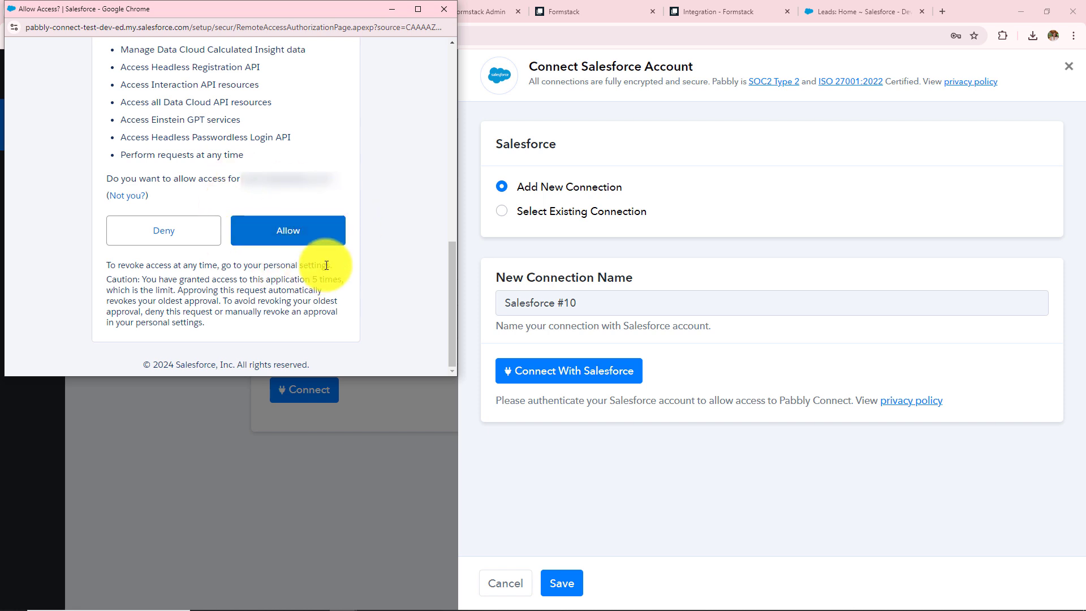
pyautogui.click(291, 233)
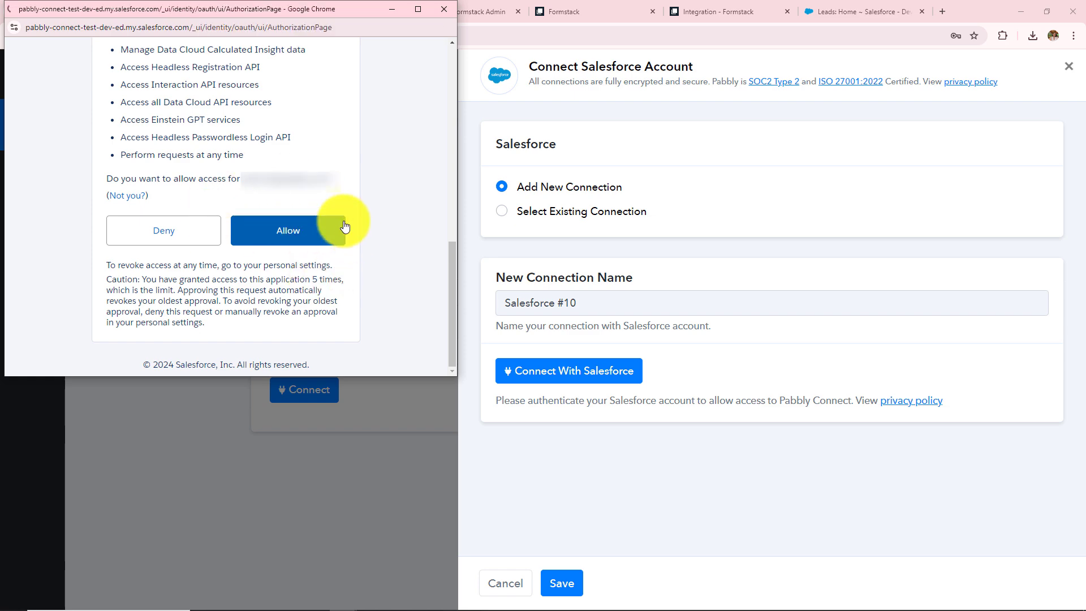
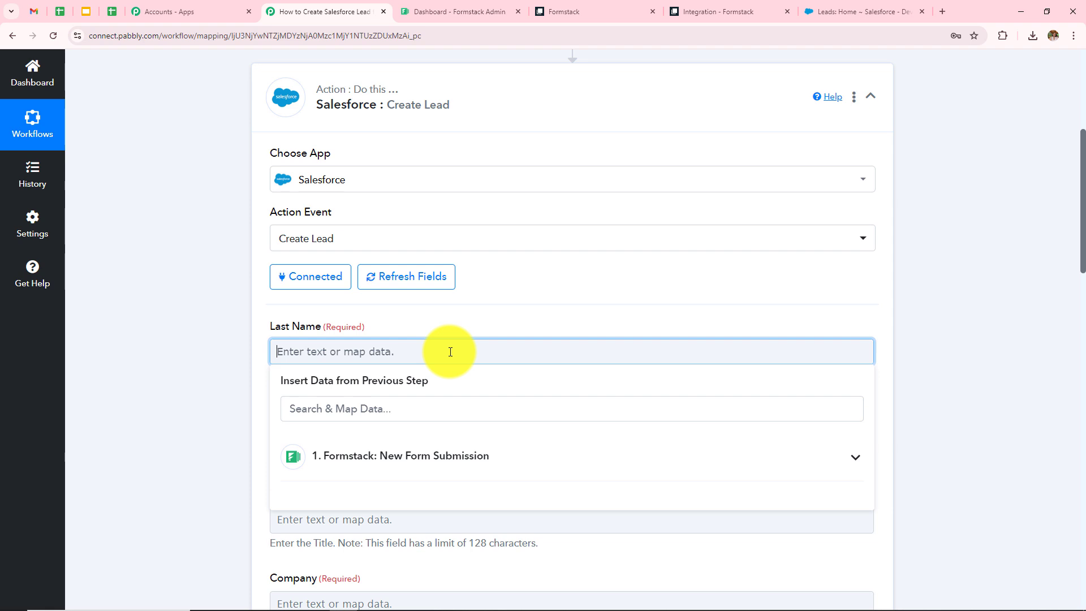
# - Map the lead's required Last Name field to the last-name value from the Formstack New Form Submission data
pyautogui.scroll(5, 447, 352)
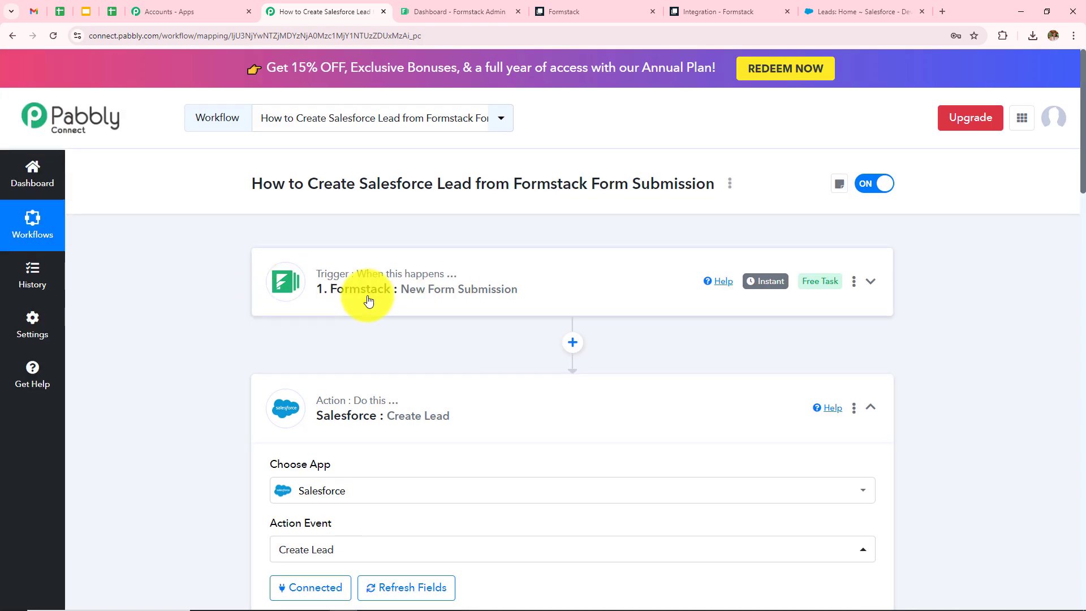
pyautogui.scroll(-8, 368, 300)
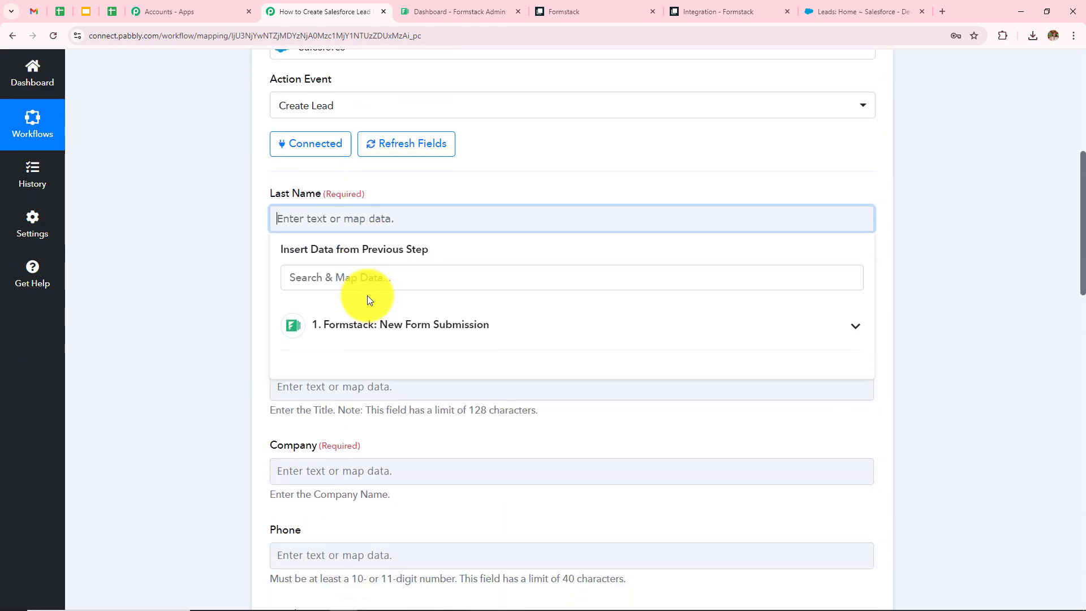
pyautogui.scroll(-1, 368, 296)
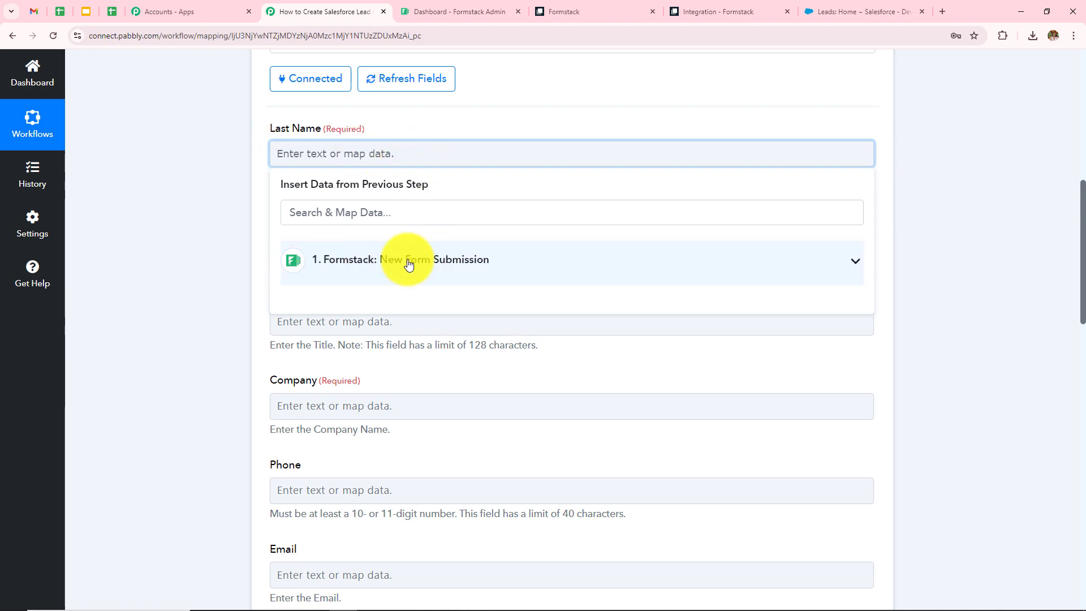
pyautogui.click(437, 267)
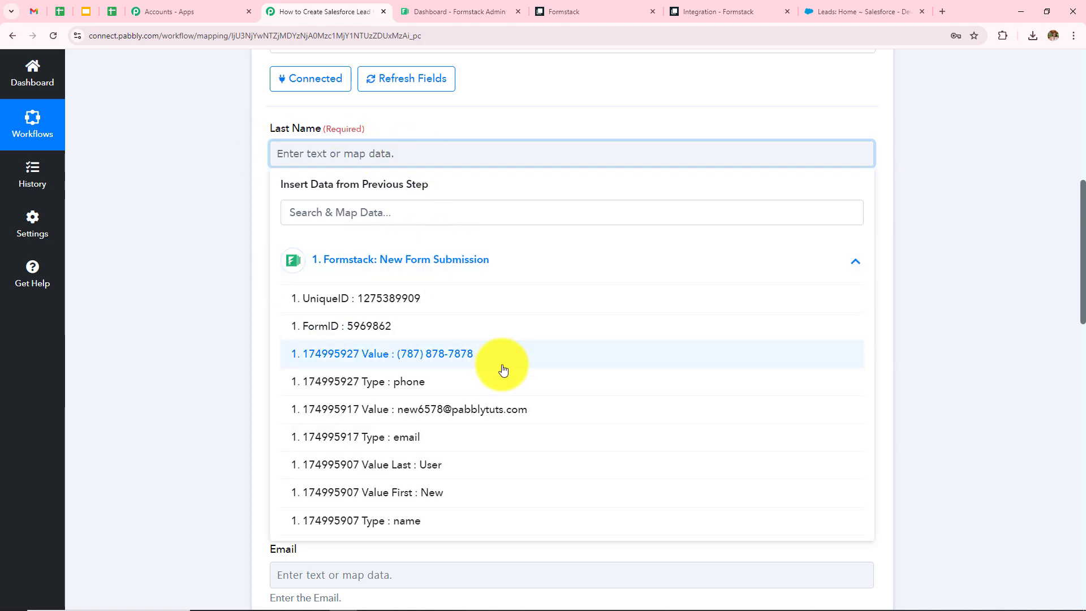
pyautogui.scroll(-5, 502, 368)
pyautogui.scroll(4, 502, 368)
pyautogui.scroll(1, 502, 364)
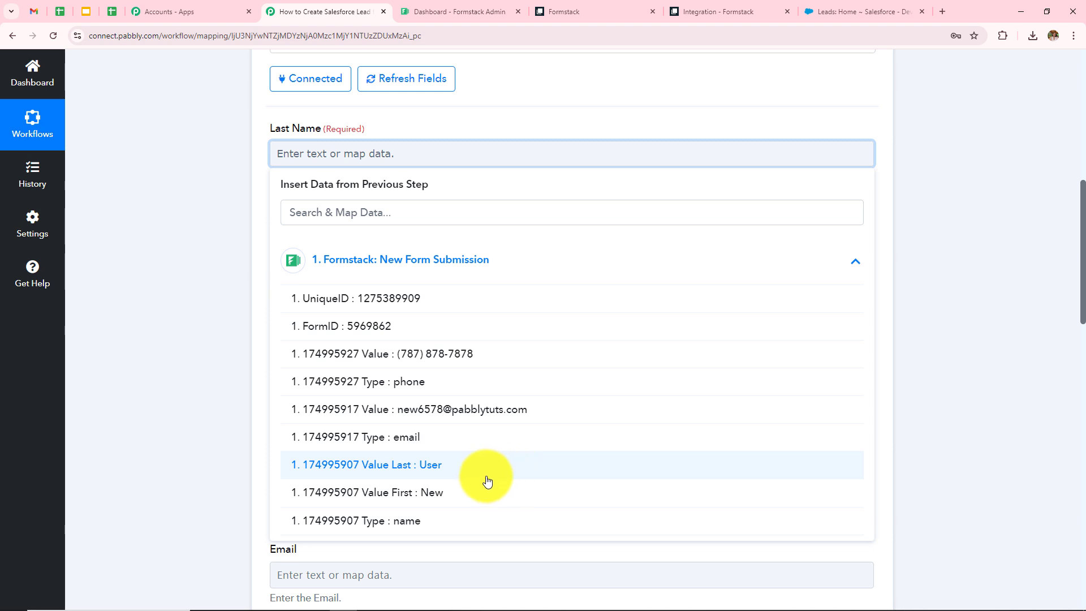
pyautogui.click(431, 473)
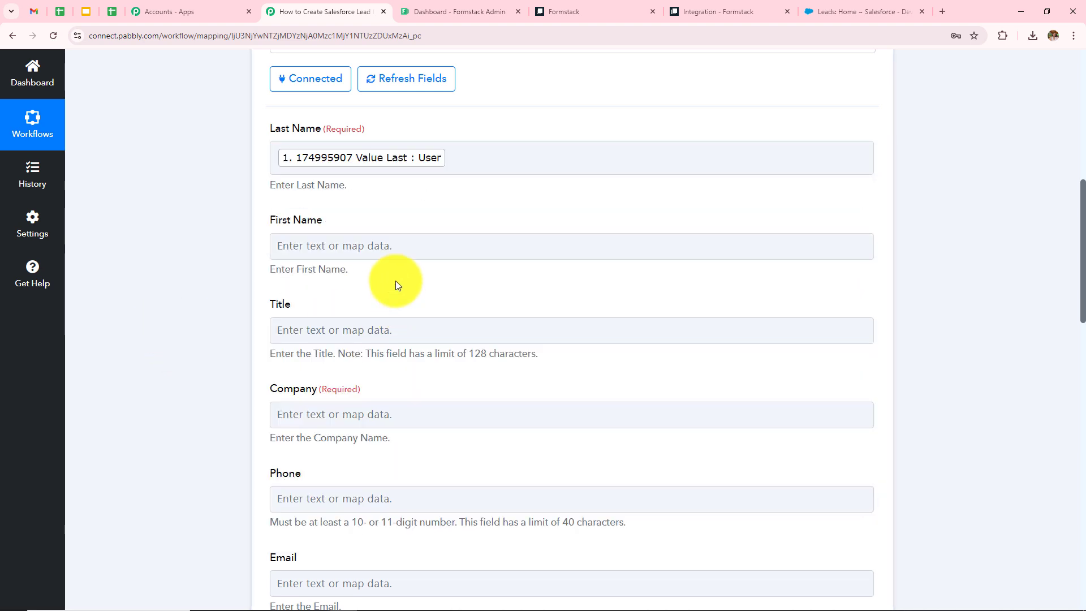
# - Map the lead's First Name field to the first-name value from the Formstack submission
pyautogui.click(396, 245)
pyautogui.click(413, 353)
pyautogui.scroll(-1, 454, 553)
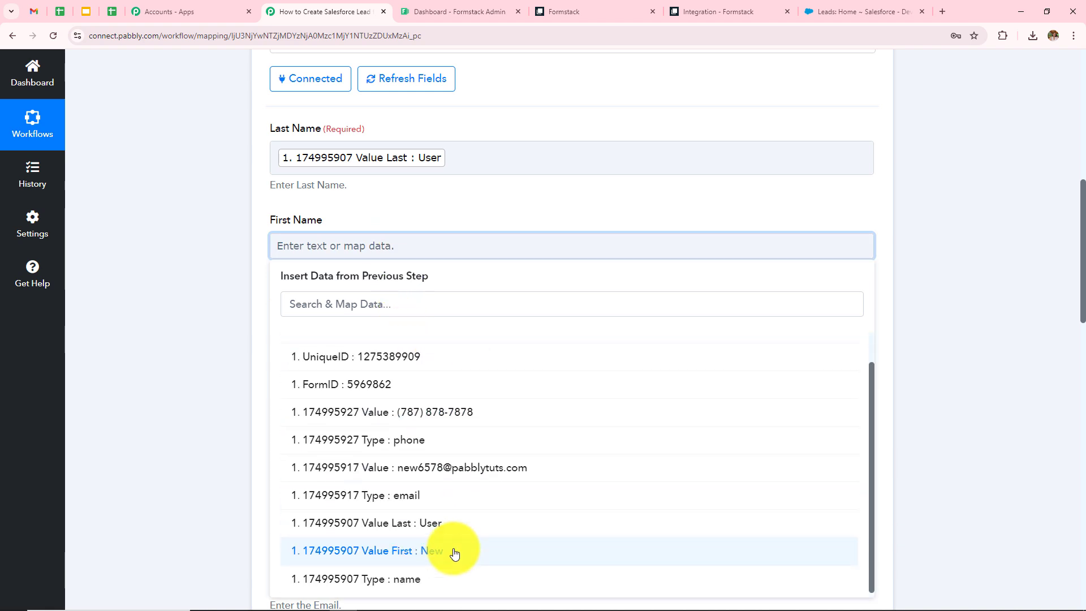
pyautogui.click(451, 554)
pyautogui.click(146, 374)
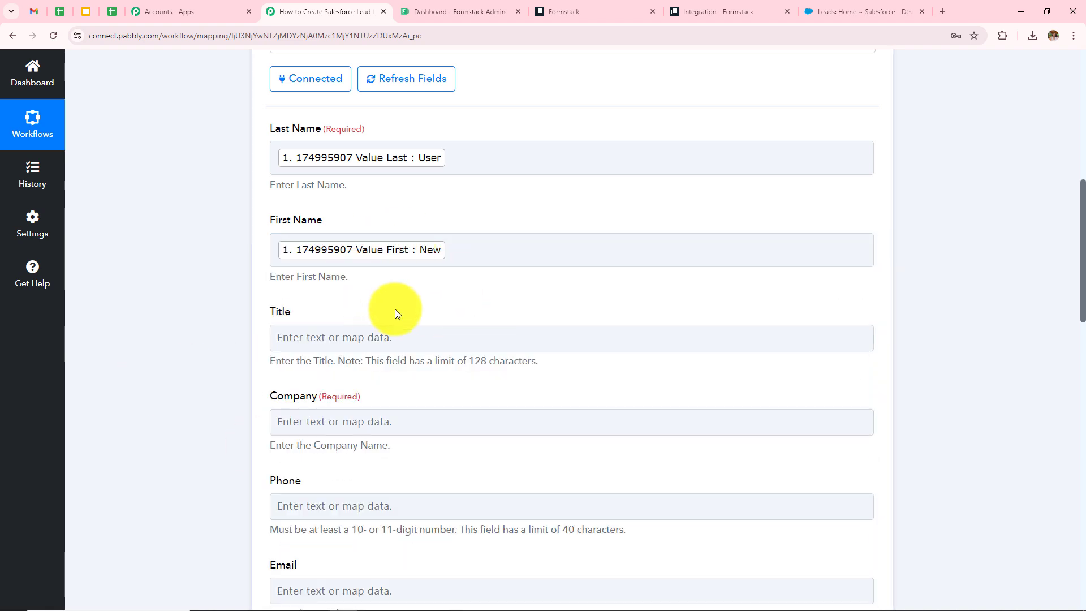
# - Leave Title blank and map the required Company field to the email value from the Formstack submission
pyautogui.click(434, 339)
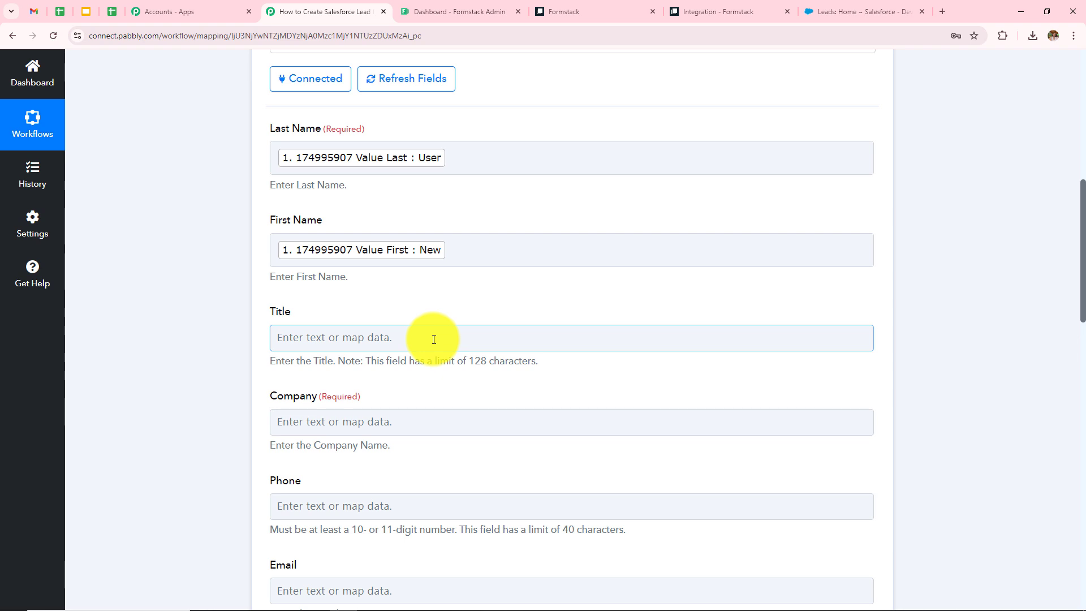
pyautogui.moveTo(266, 315); pyautogui.dragTo(413, 313)
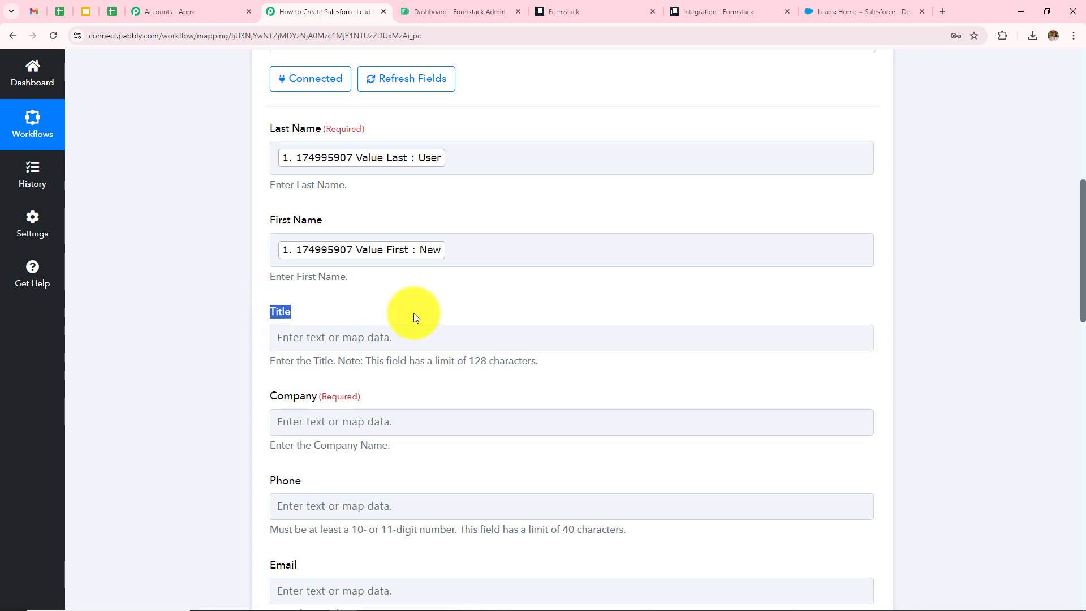
pyautogui.click(586, 299)
pyautogui.scroll(-3, 585, 298)
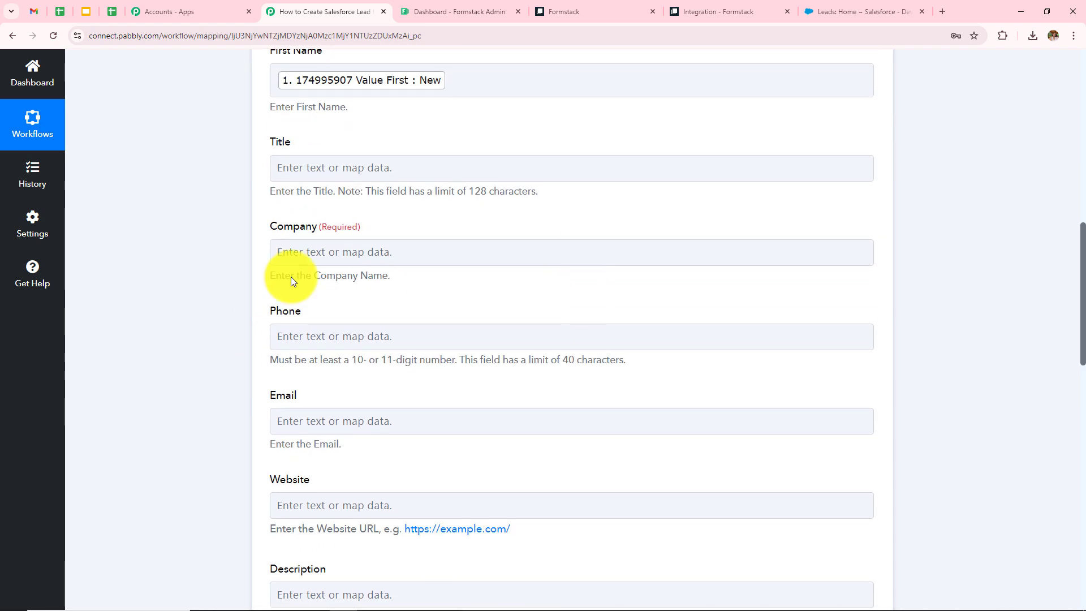
pyautogui.click(409, 245)
pyautogui.click(460, 356)
pyautogui.scroll(-1, 492, 439)
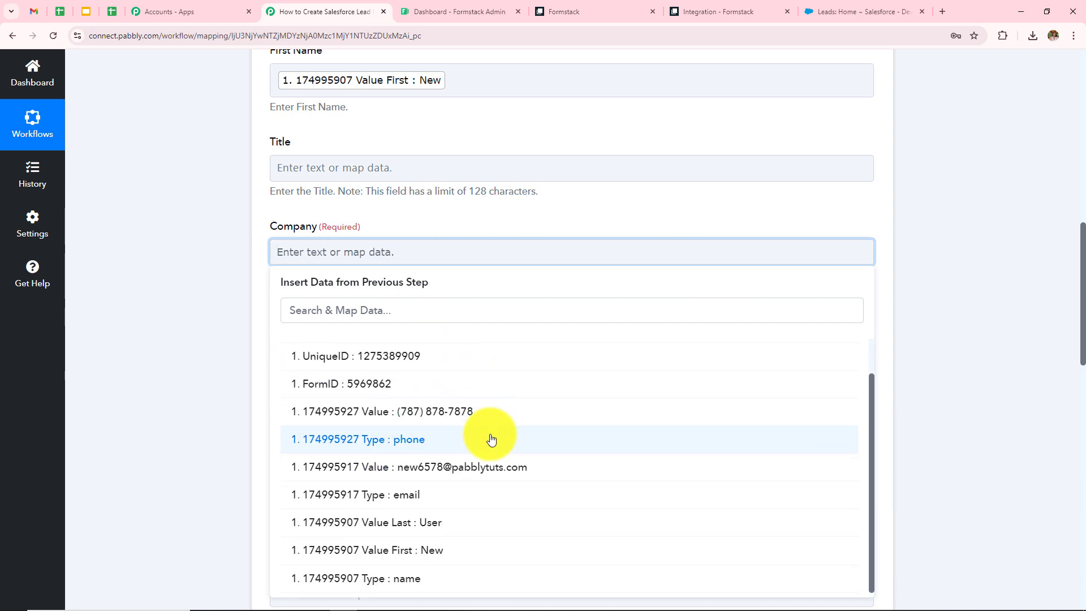
pyautogui.click(509, 472)
pyautogui.click(169, 421)
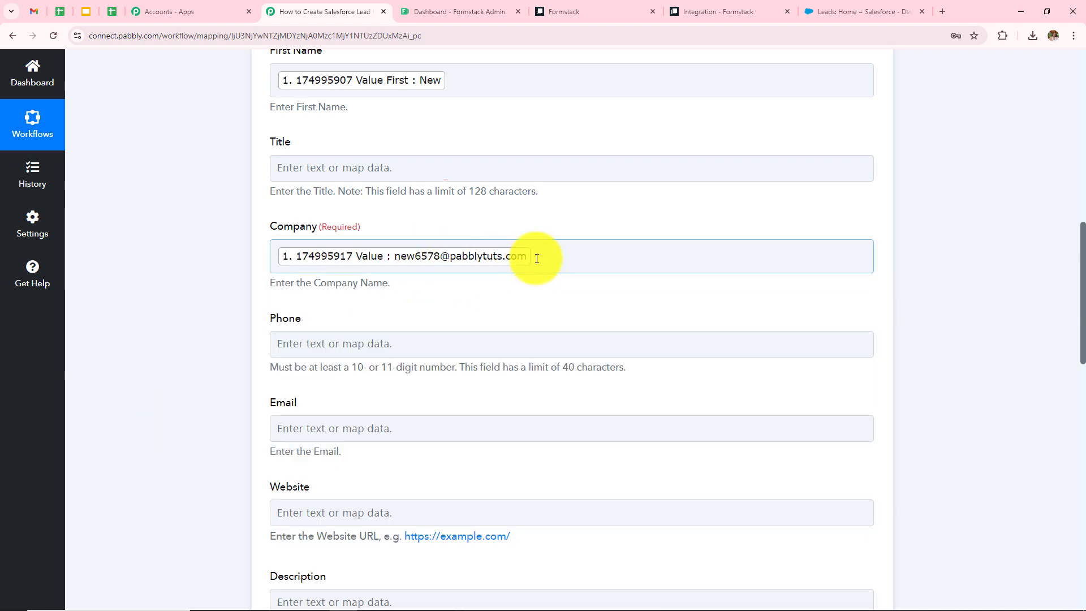
# - Map the lead's Phone field to the phone value from the Formstack submission
pyautogui.scroll(-2, 477, 386)
pyautogui.click(400, 226)
pyautogui.click(420, 338)
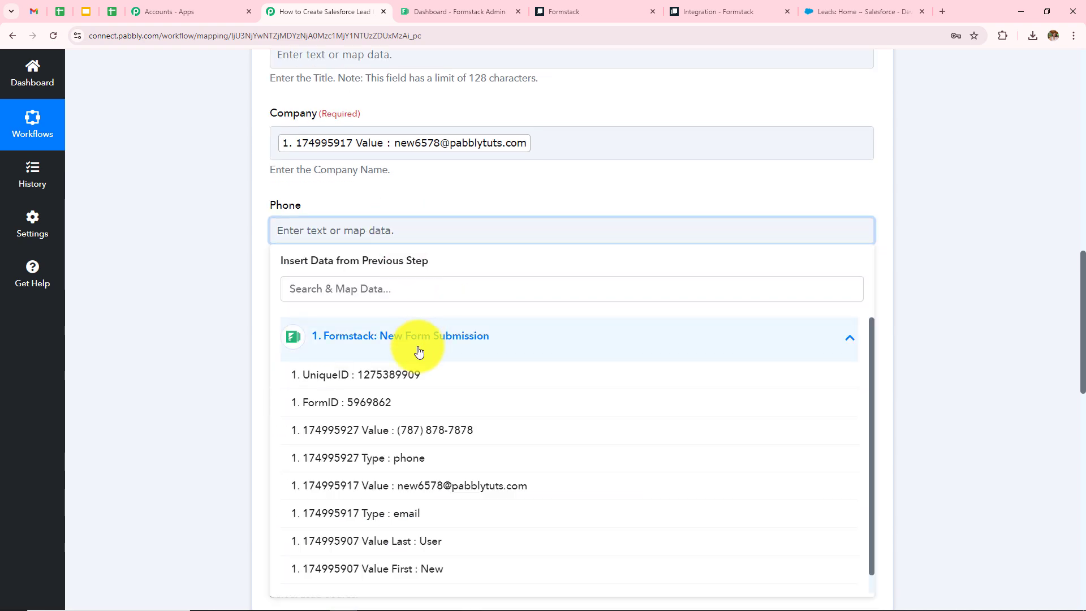
pyautogui.scroll(-1, 430, 418)
pyautogui.click(422, 412)
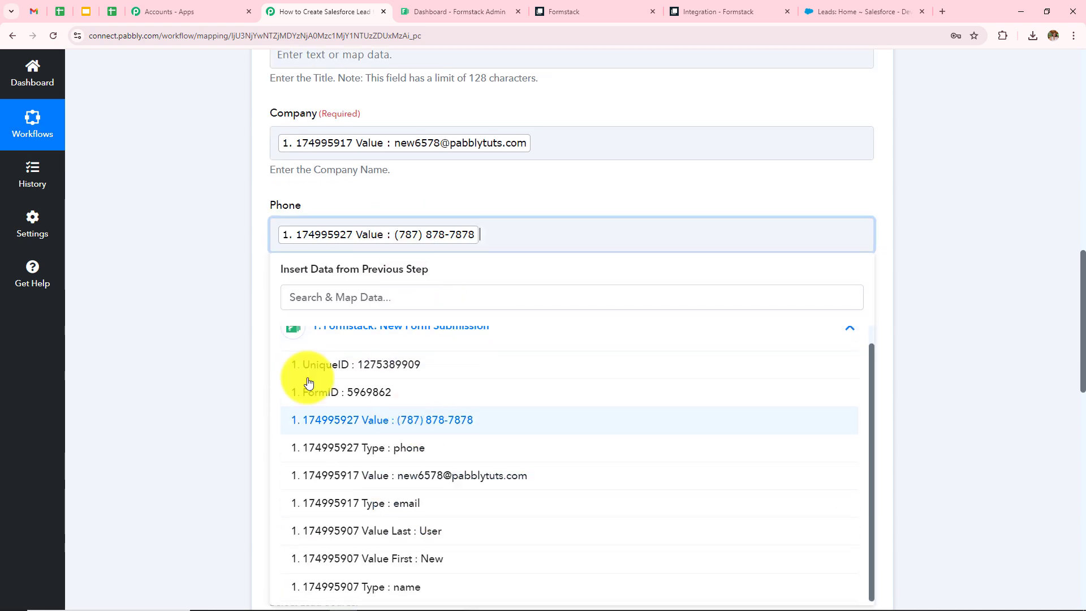
# - Map the lead's Email field to the email value from the Formstack submission
pyautogui.click(375, 322)
pyautogui.click(422, 428)
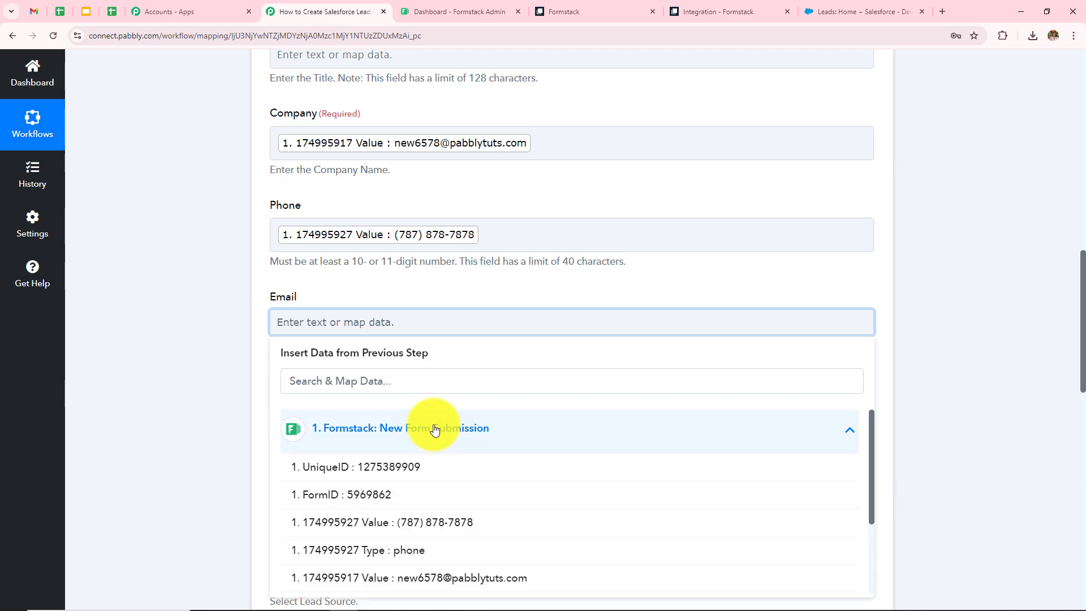
pyautogui.scroll(-3, 638, 354)
pyautogui.click(424, 413)
pyautogui.click(114, 369)
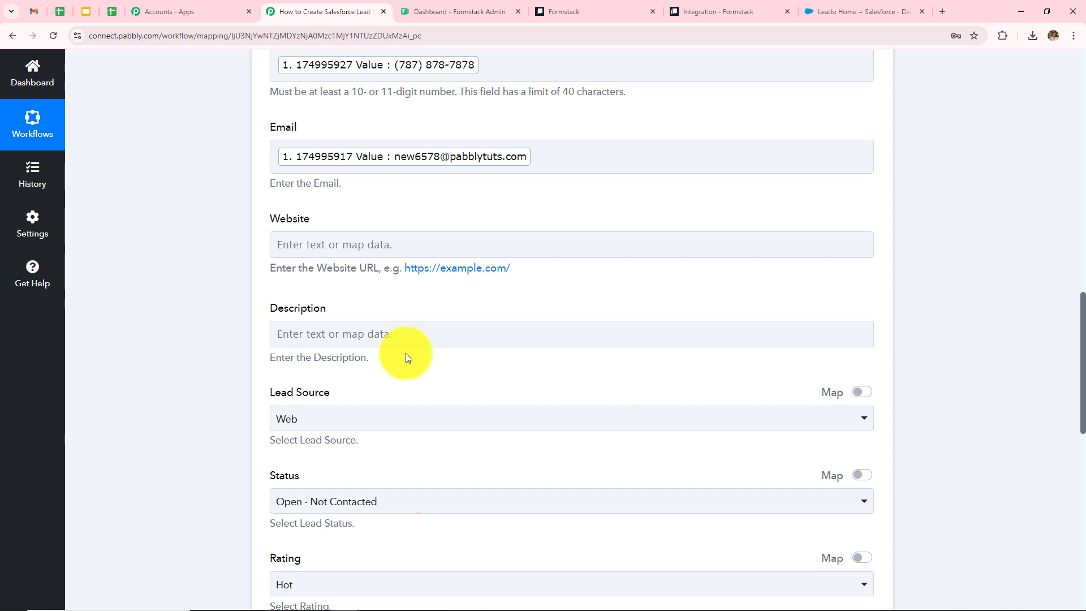
# - Set Lead Source to Web, Status to Open - Not Contacted and Rating to Hot for the lead
pyautogui.scroll(-1, 405, 353)
pyautogui.click(383, 362)
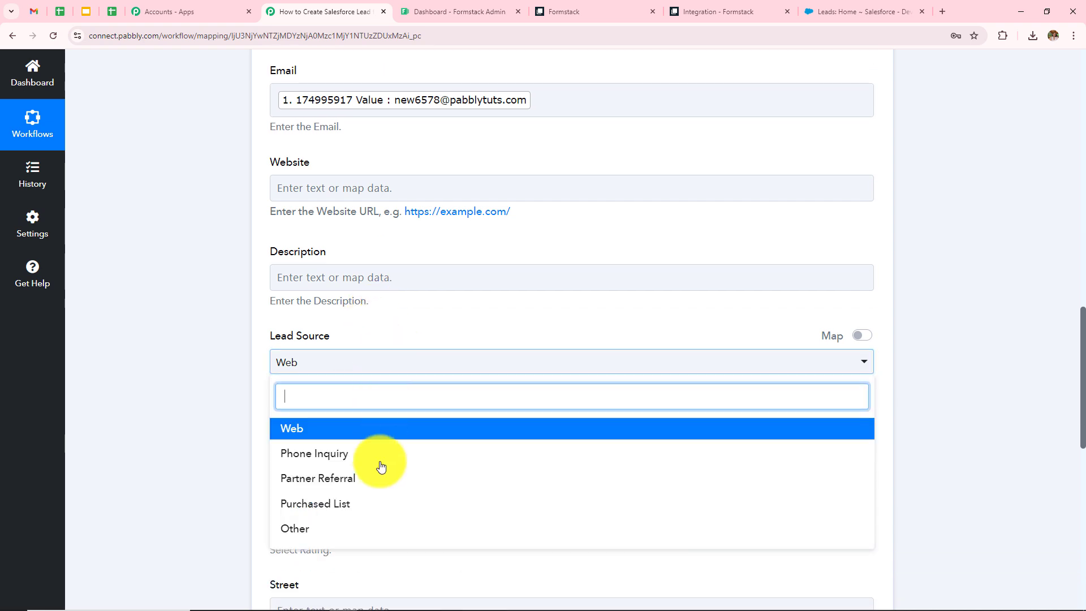
pyautogui.click(363, 430)
pyautogui.click(347, 446)
pyautogui.scroll(-2, 224, 435)
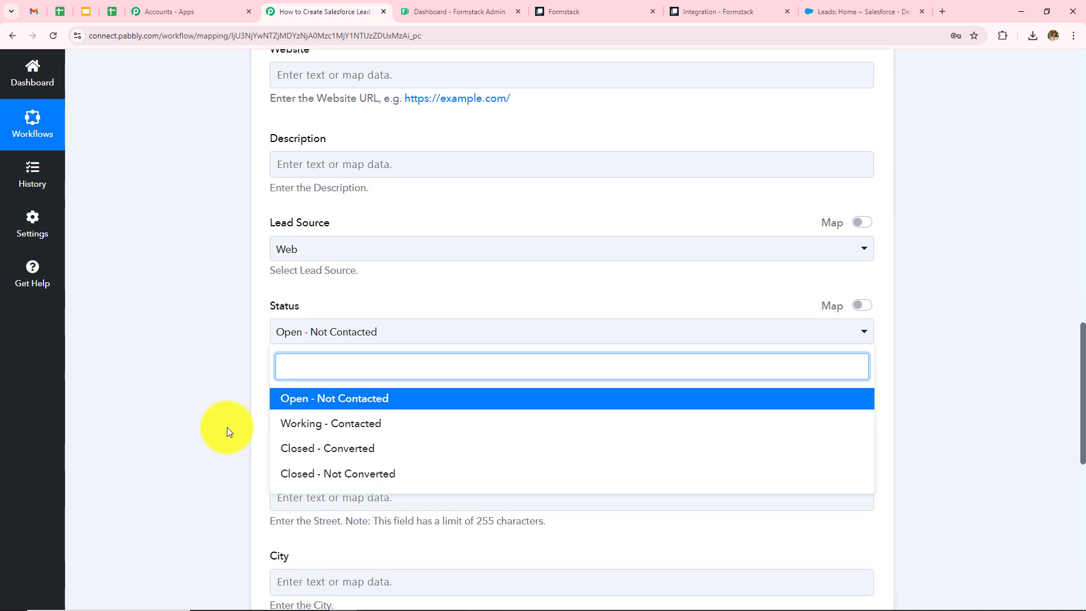
pyautogui.click(317, 398)
pyautogui.scroll(-2, 509, 407)
pyautogui.click(359, 302)
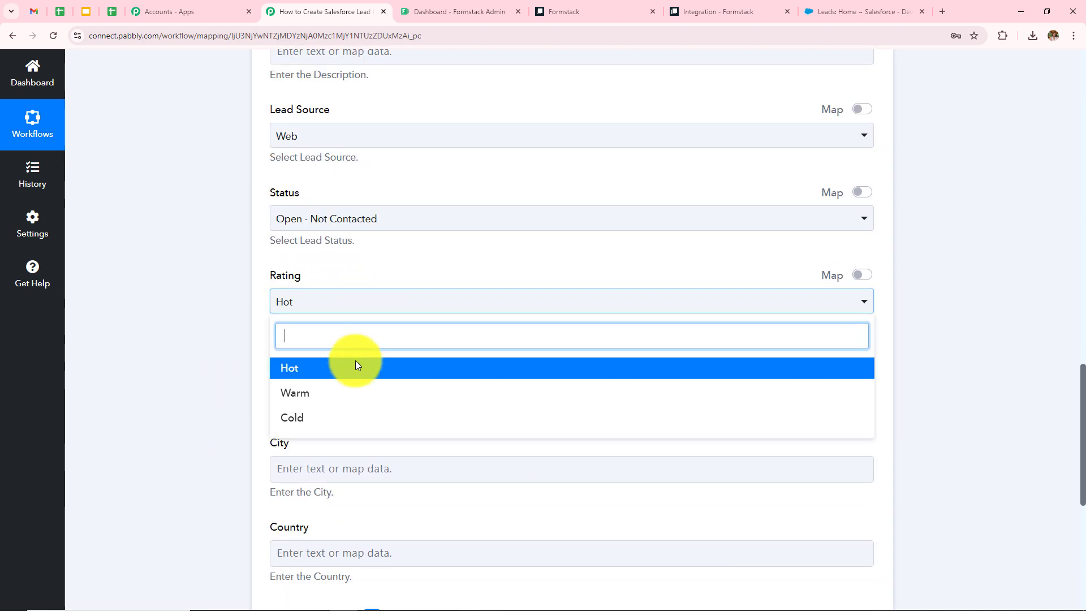
pyautogui.click(351, 370)
pyautogui.click(588, 379)
pyautogui.scroll(-2, 588, 378)
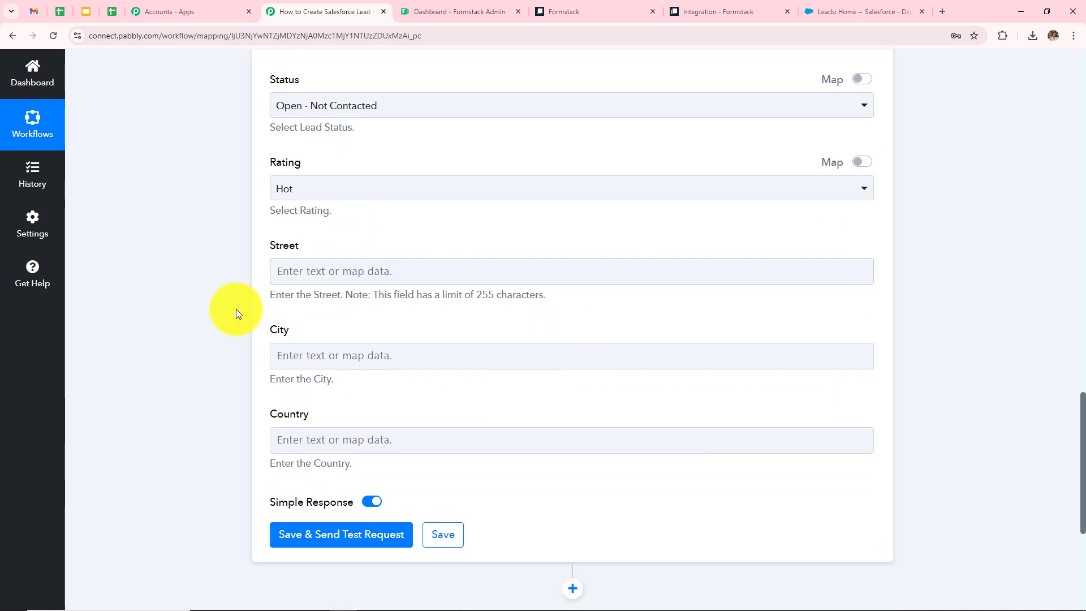
# - Review the Create Lead fields, including the optional address fields and the mapped name, company, phone and email values
pyautogui.moveTo(259, 242); pyautogui.dragTo(448, 459)
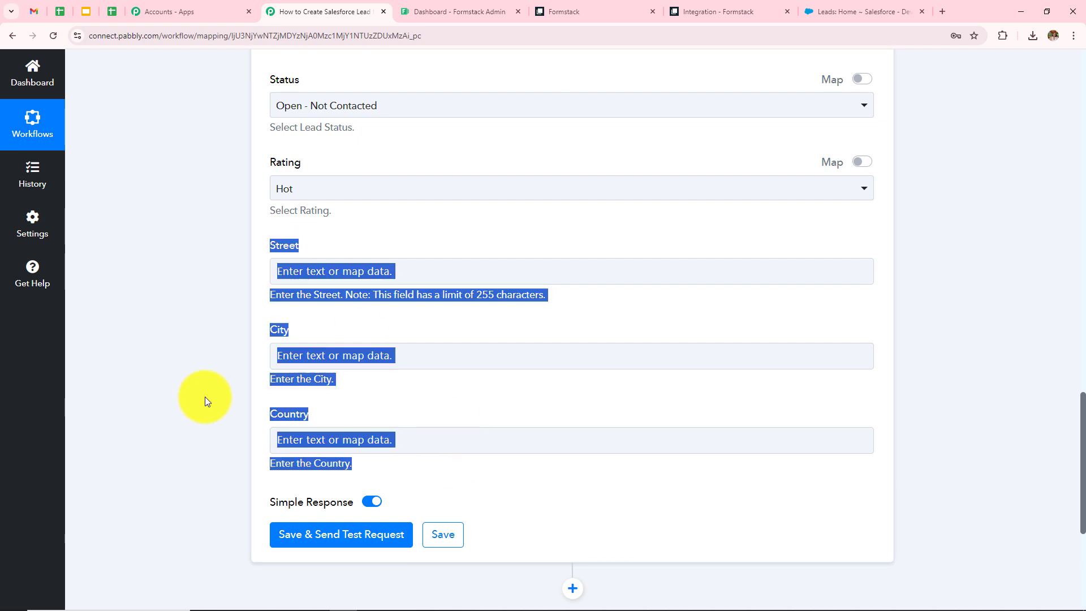
pyautogui.click(484, 323)
pyautogui.scroll(7, 484, 324)
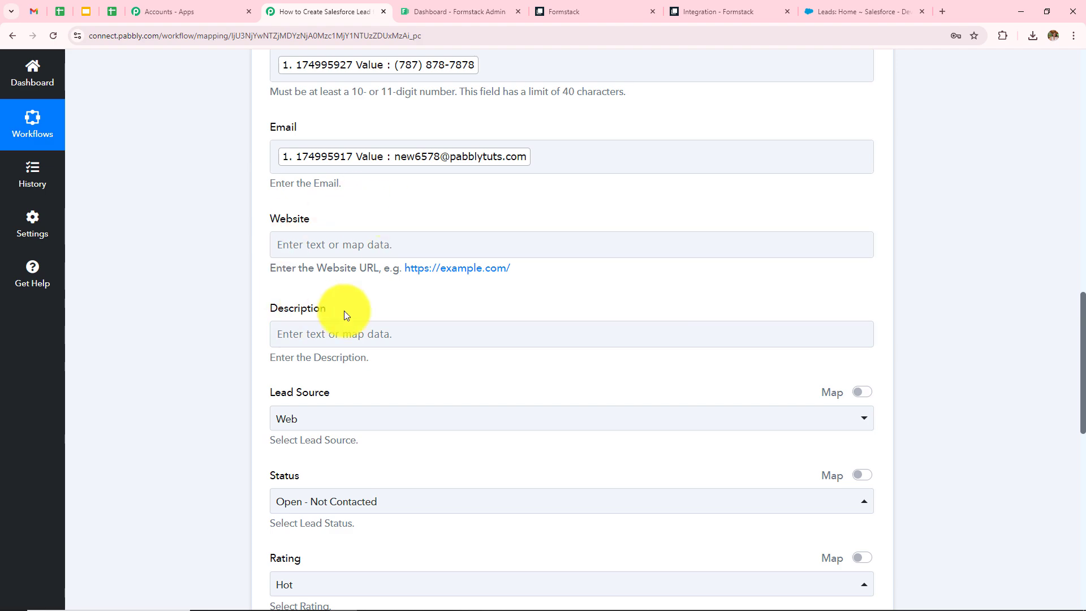
pyautogui.scroll(-10, 374, 375)
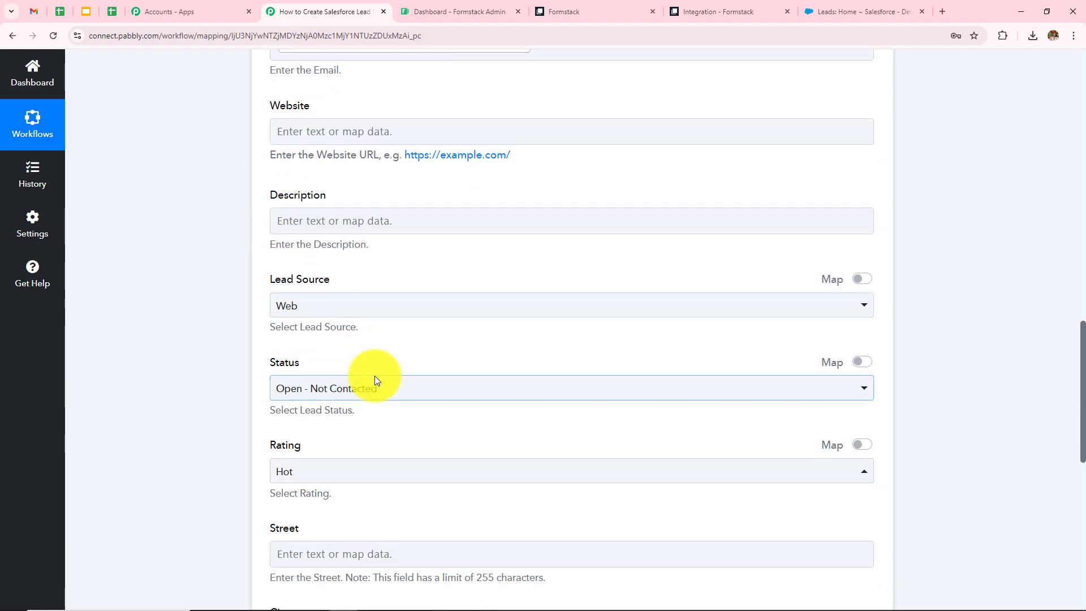
pyautogui.scroll(3, 379, 351)
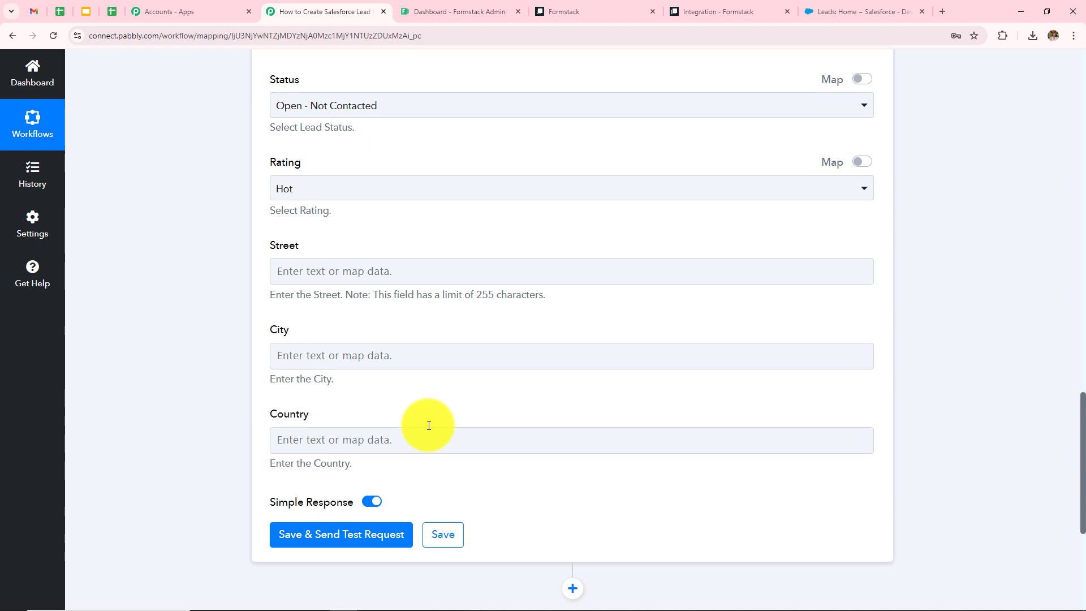
pyautogui.scroll(14, 429, 425)
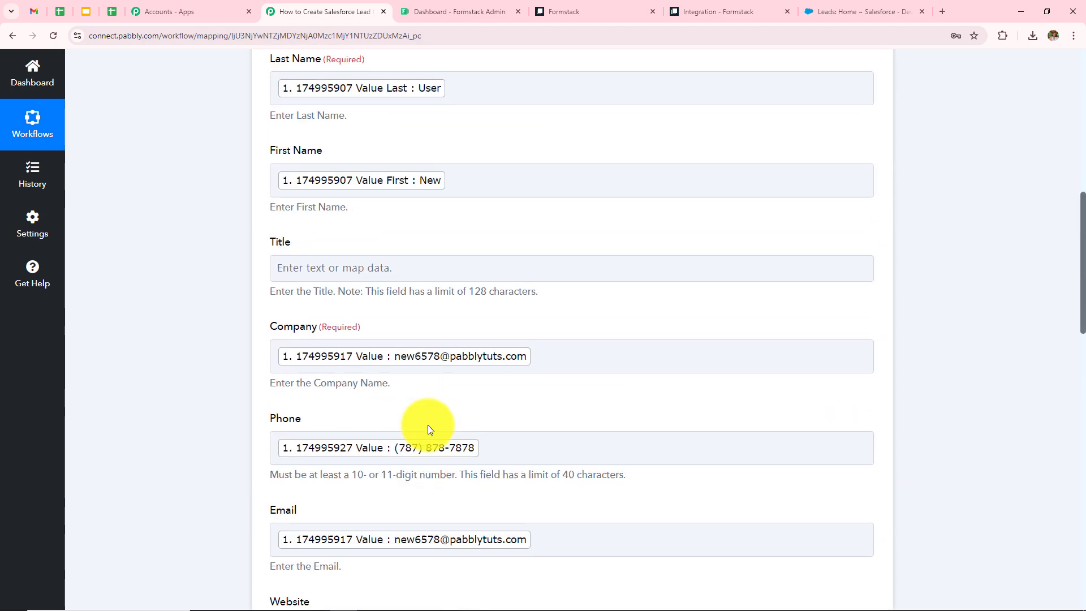
pyautogui.scroll(-2, 428, 425)
pyautogui.scroll(2, 427, 420)
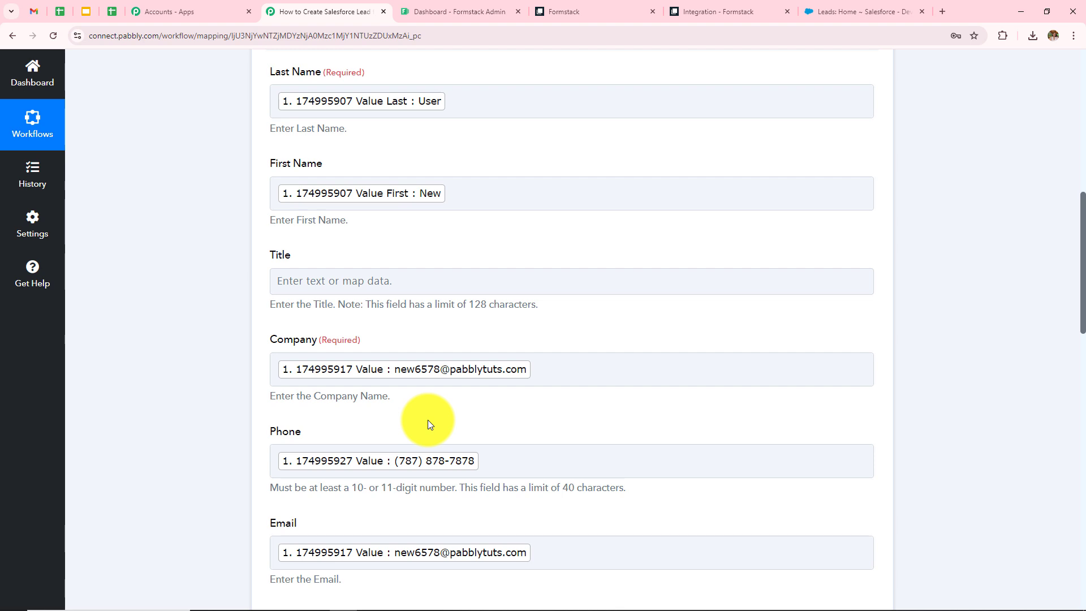
pyautogui.click(487, 474)
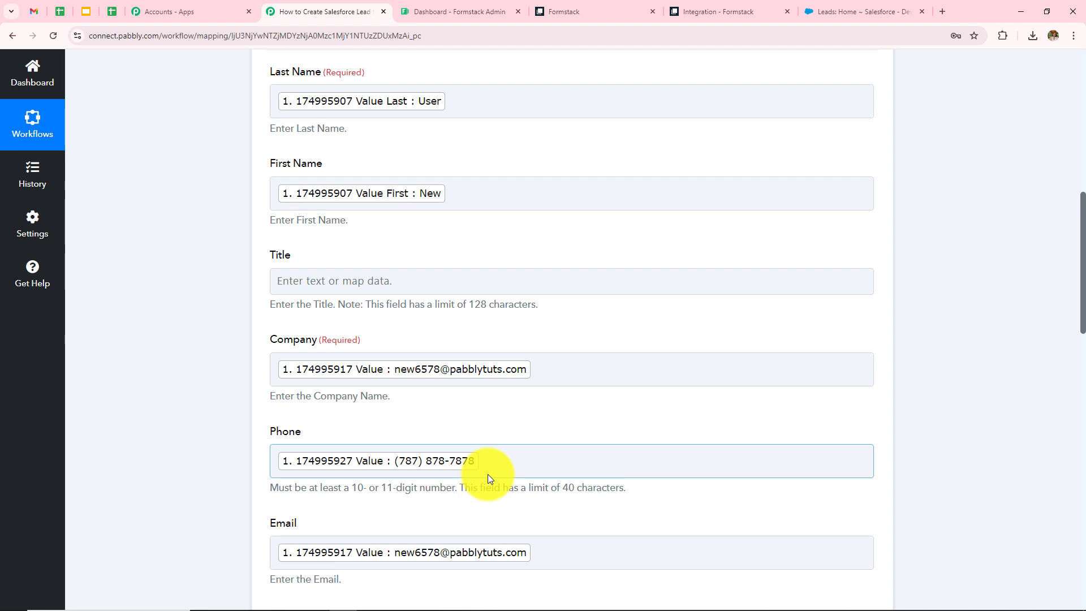
pyautogui.click(647, 463)
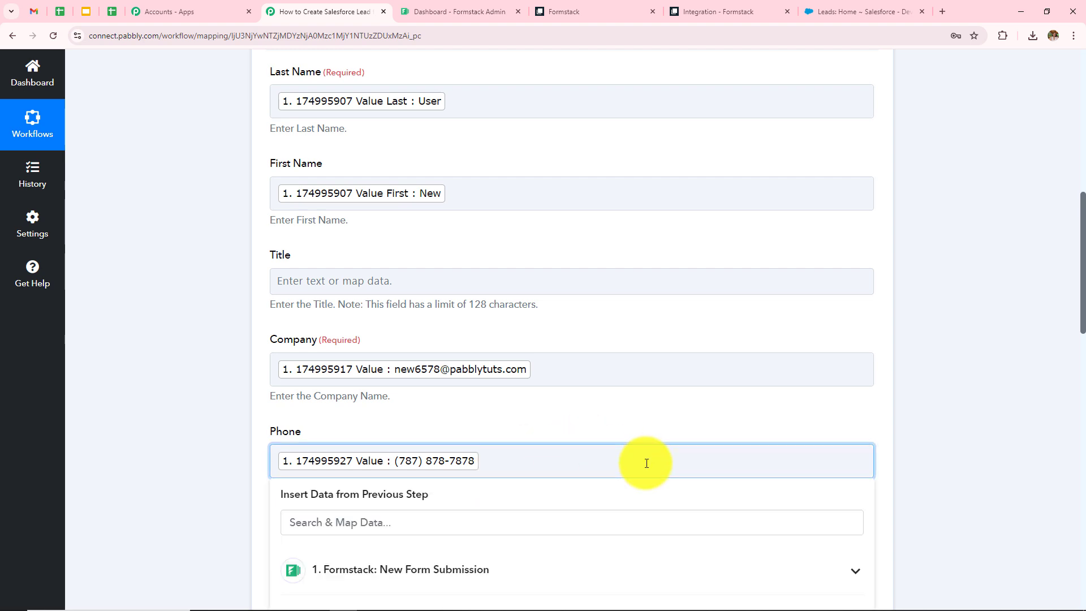
pyautogui.click(110, 469)
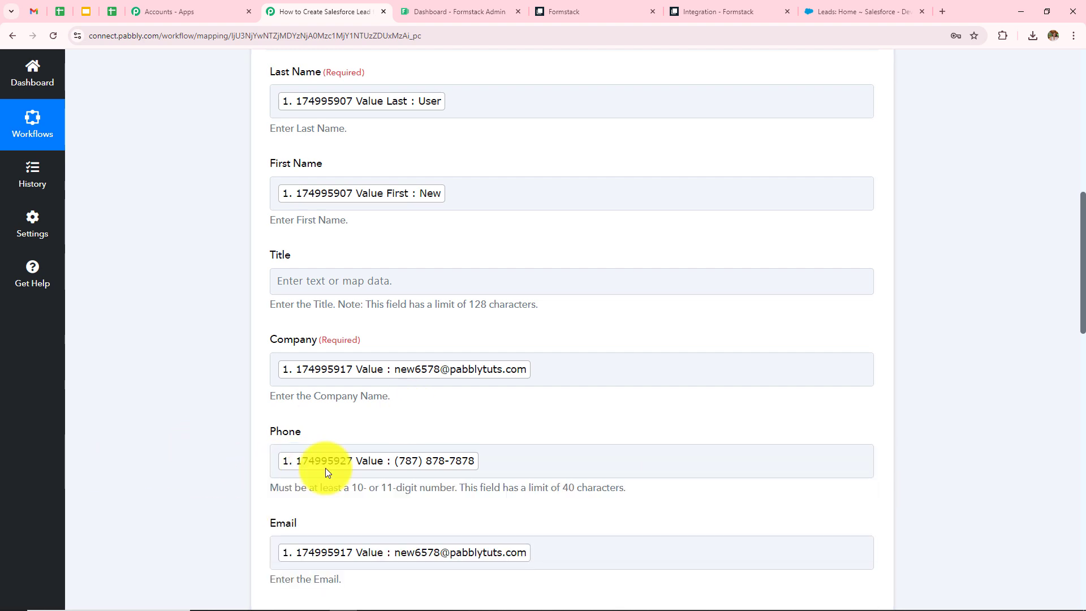
pyautogui.click(281, 488)
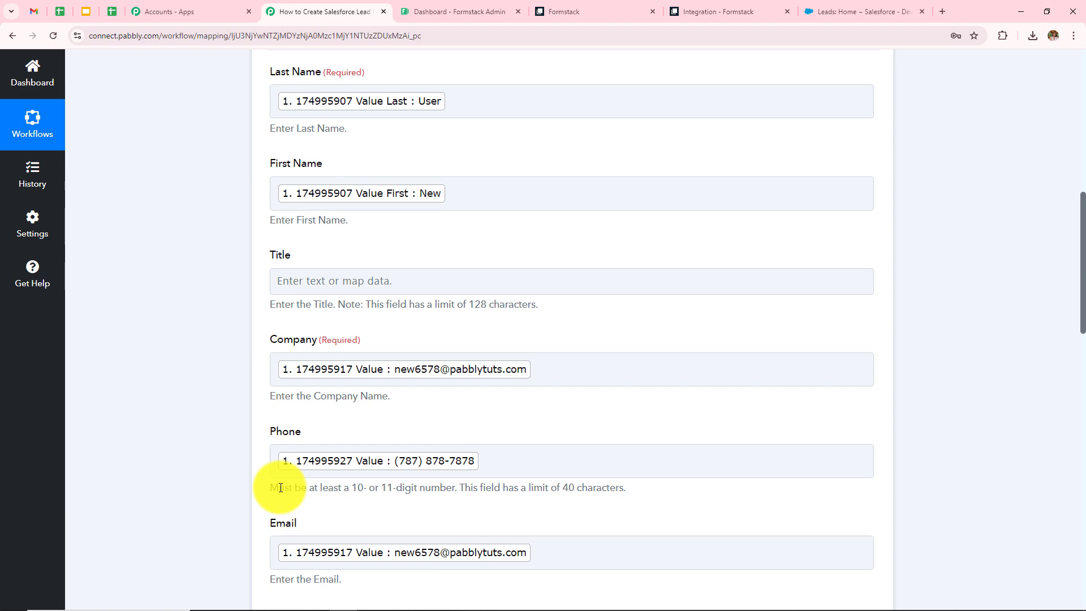
# - Save the Create Lead action with a test request and select the lead Id value in the received response
pyautogui.scroll(-4, 394, 447)
pyautogui.scroll(-4, 394, 446)
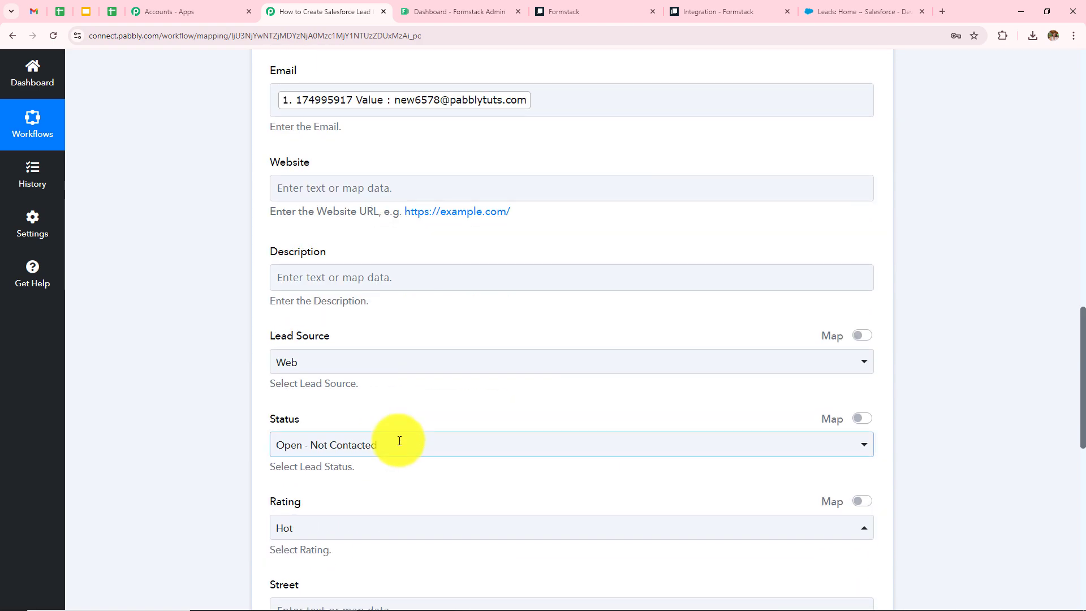
pyautogui.scroll(-4, 396, 443)
pyautogui.scroll(-4, 400, 445)
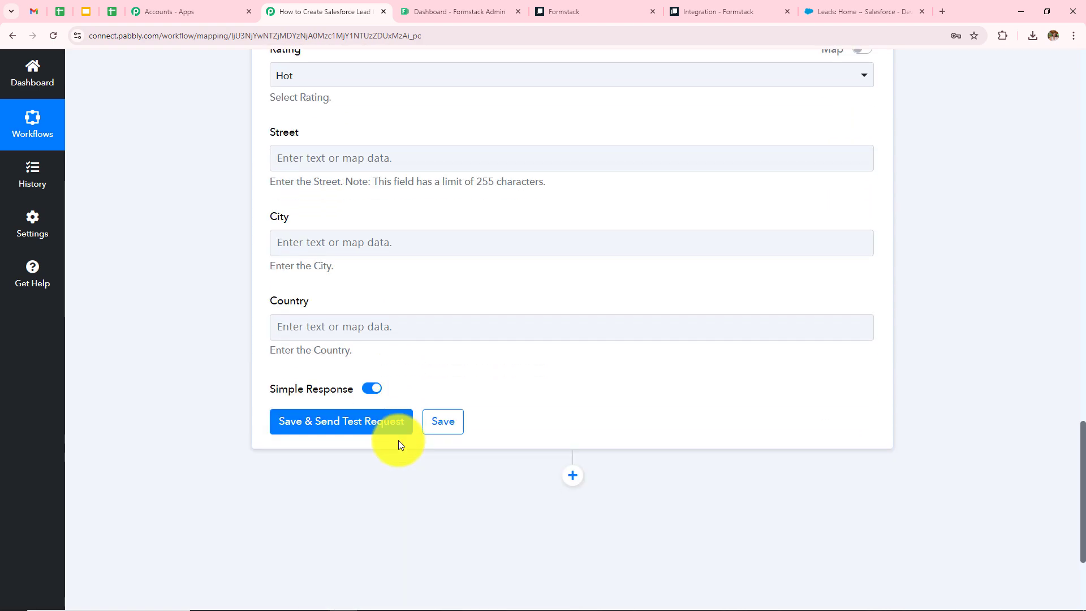
pyautogui.click(315, 428)
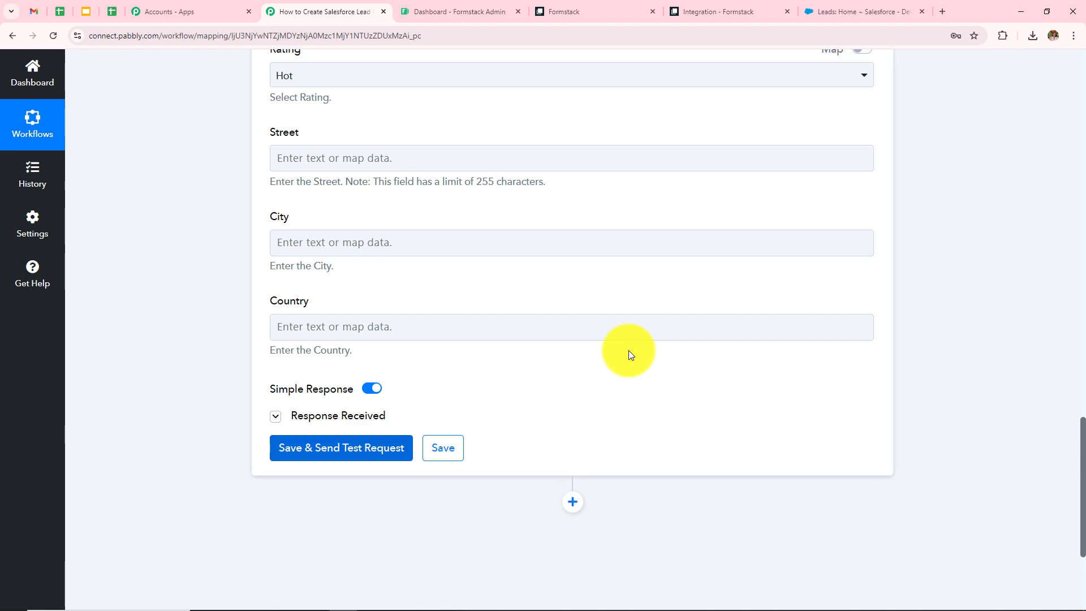
pyautogui.moveTo(736, 474); pyautogui.dragTo(379, 498)
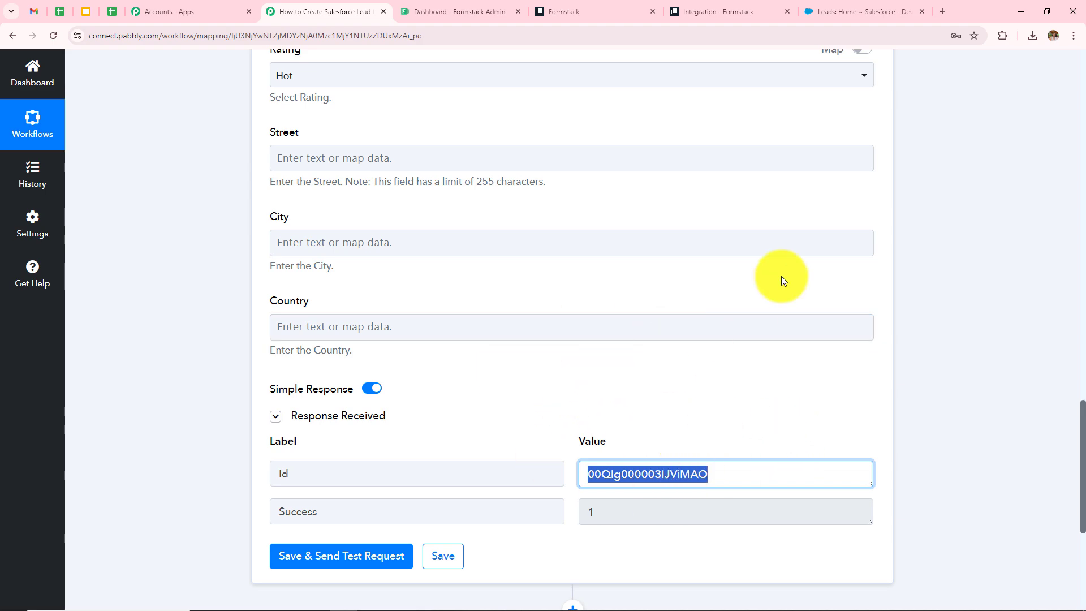
# - Switch to Salesforce, reload the Leads home page, open the newly created lead from Recent Items and examine its details
pyautogui.click(868, 9)
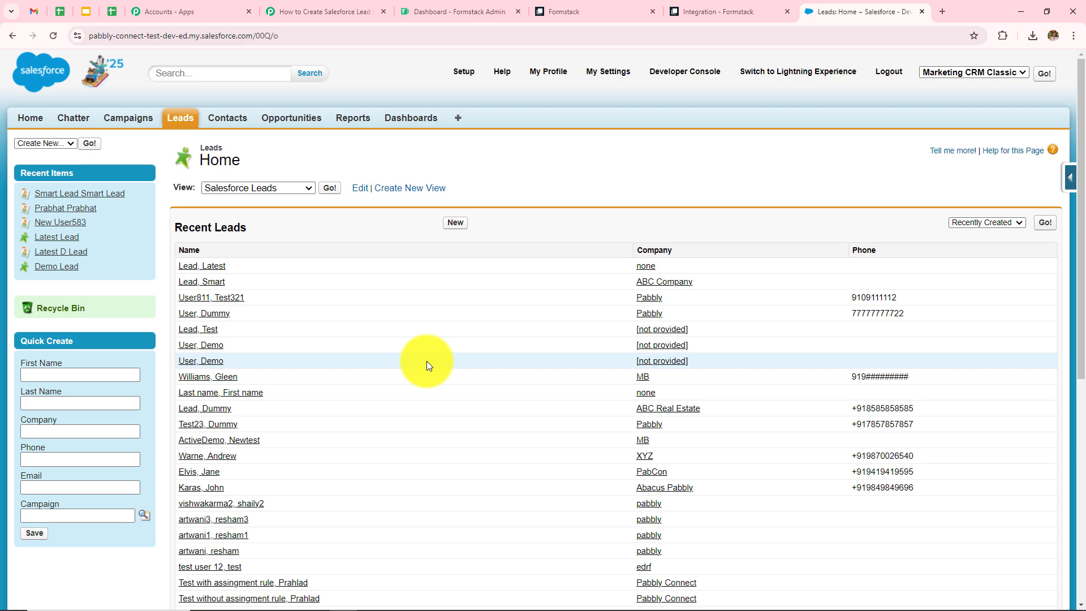
pyautogui.click(50, 39)
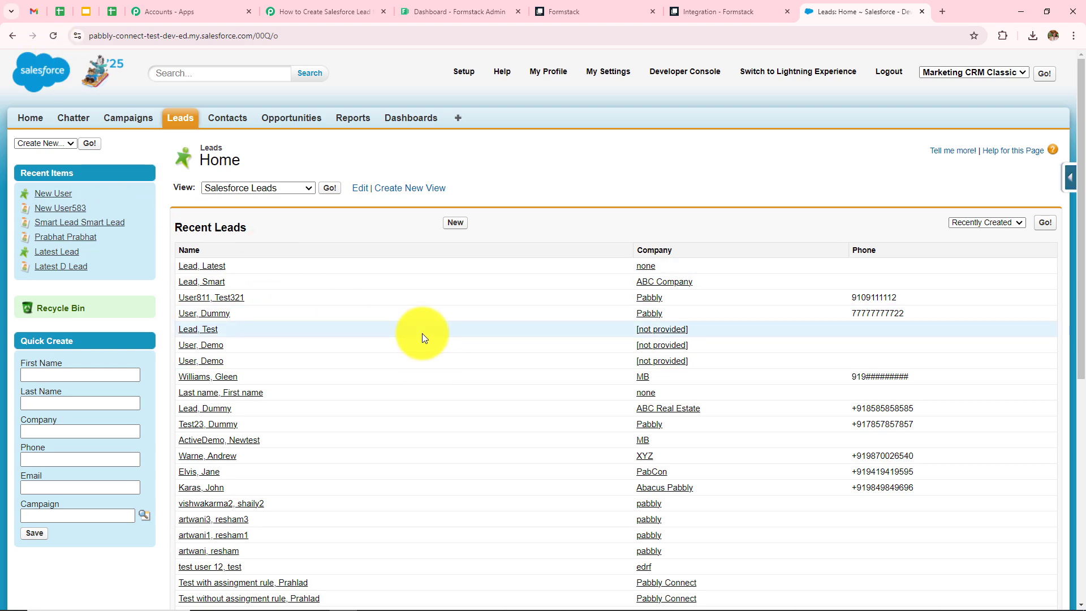
pyautogui.click(53, 194)
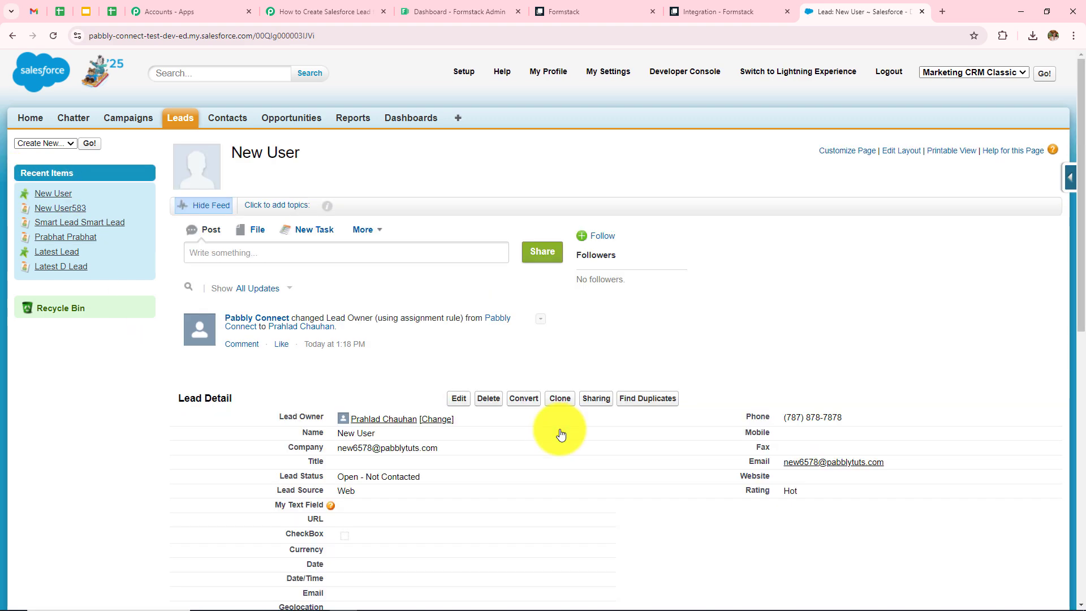
pyautogui.scroll(-3, 571, 491)
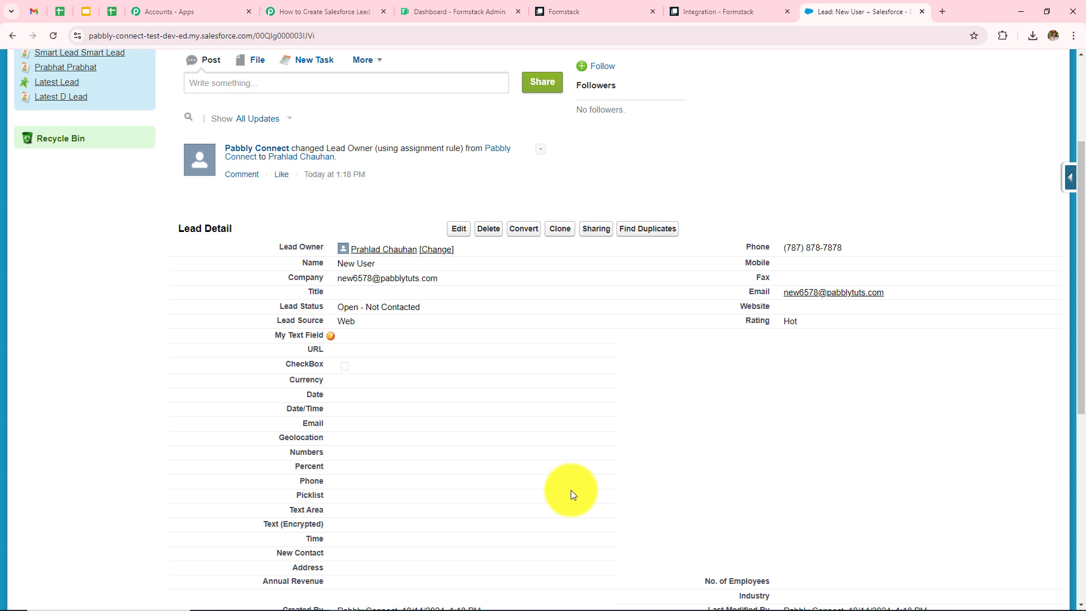
pyautogui.scroll(-1, 572, 490)
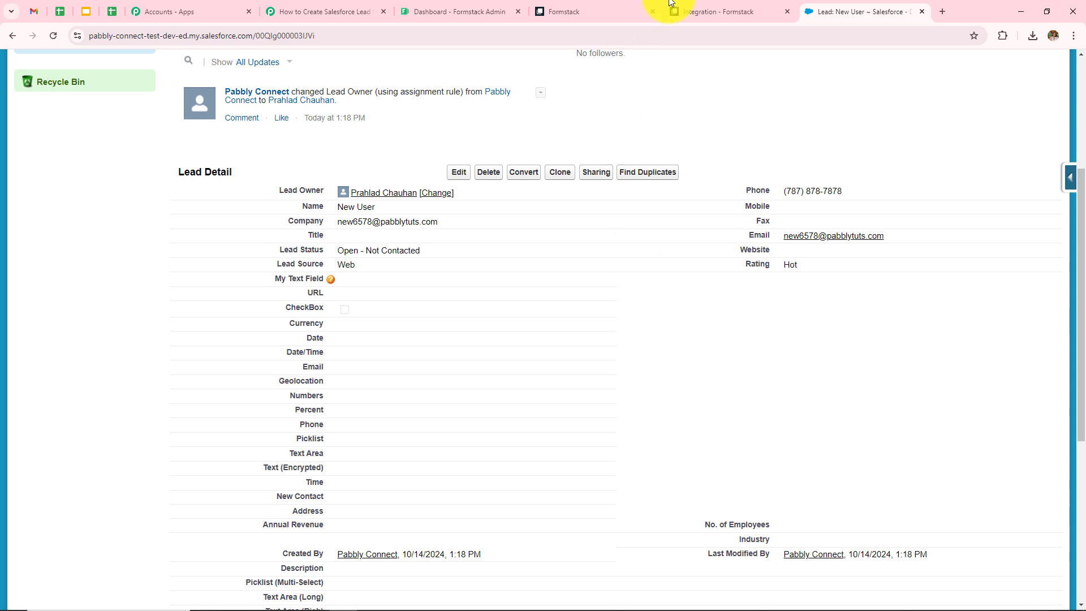
# - Open the live Integration form in Formstack, fill in a test first name, last name, email and valid phone number, and submit it
pyautogui.click(582, 10)
pyautogui.click(969, 236)
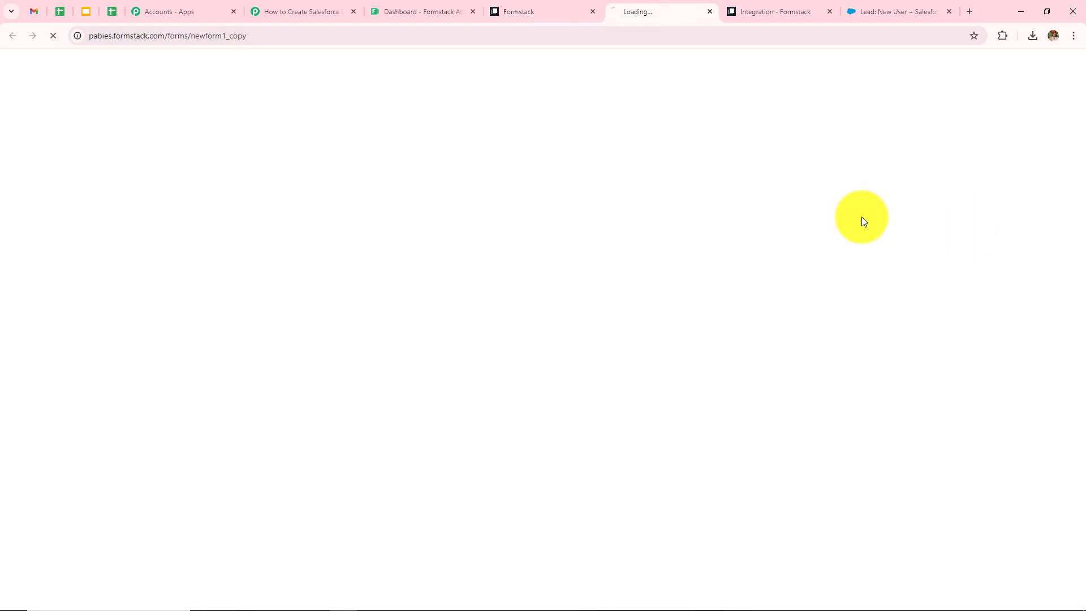
pyautogui.click(396, 131)
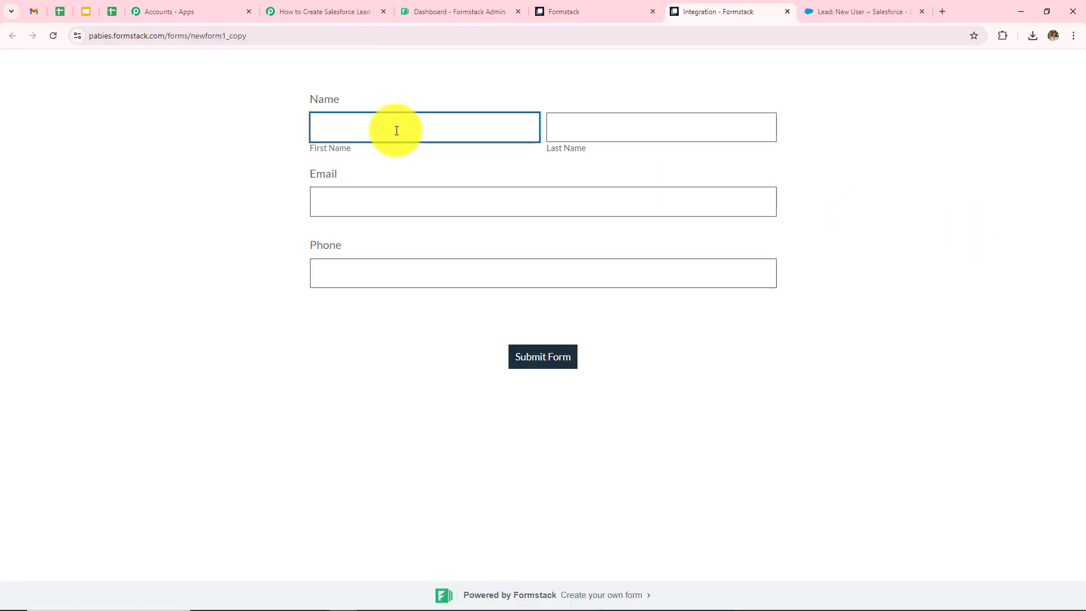
pyautogui.click(395, 163)
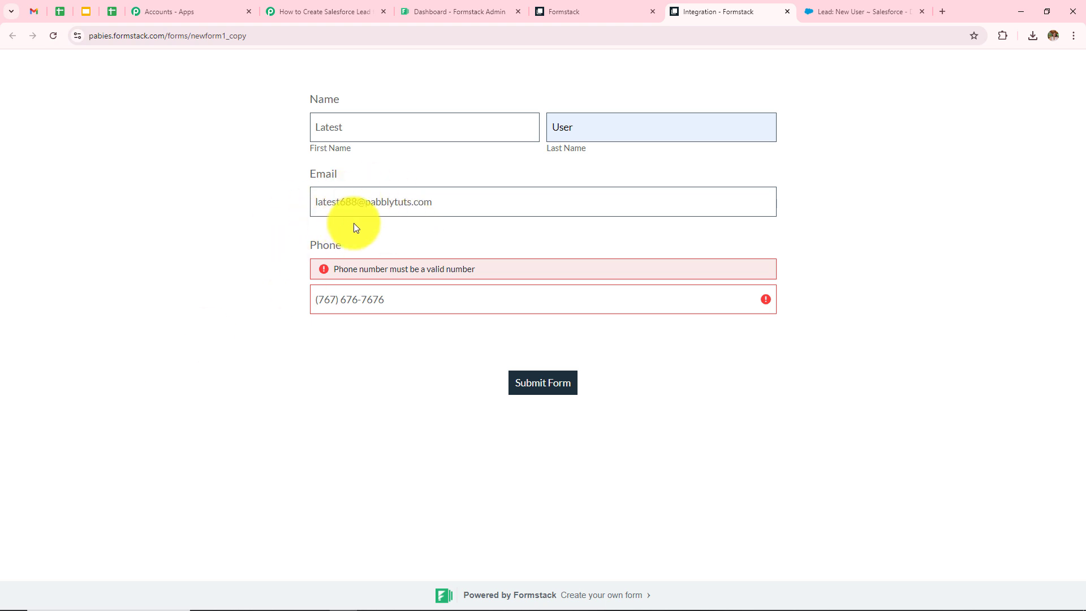
pyautogui.tripleClick(346, 297)
pyautogui.write('(737) 373-7373')
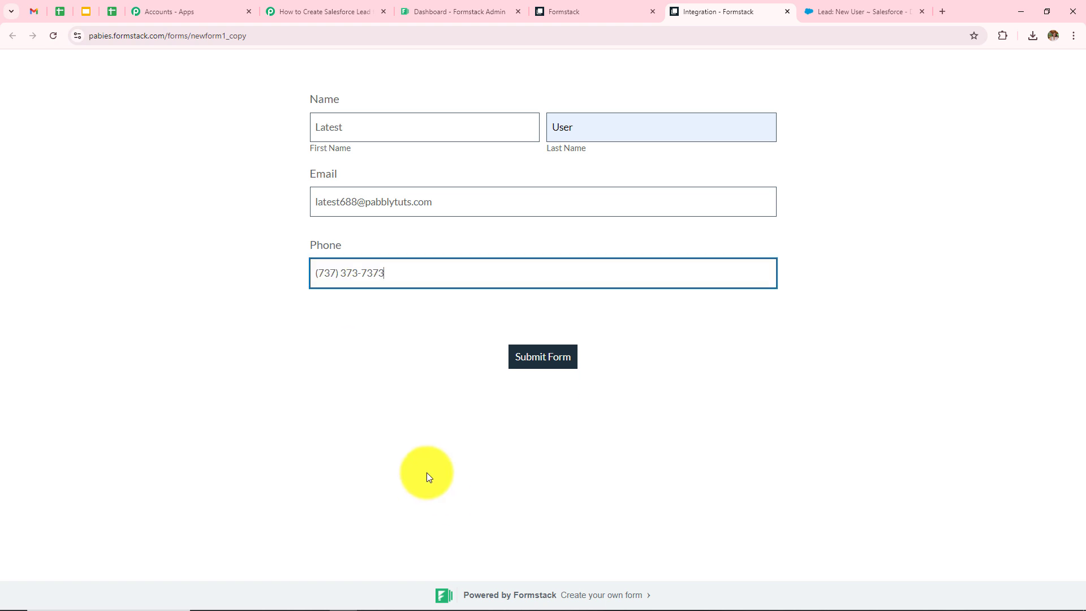
pyautogui.click(533, 361)
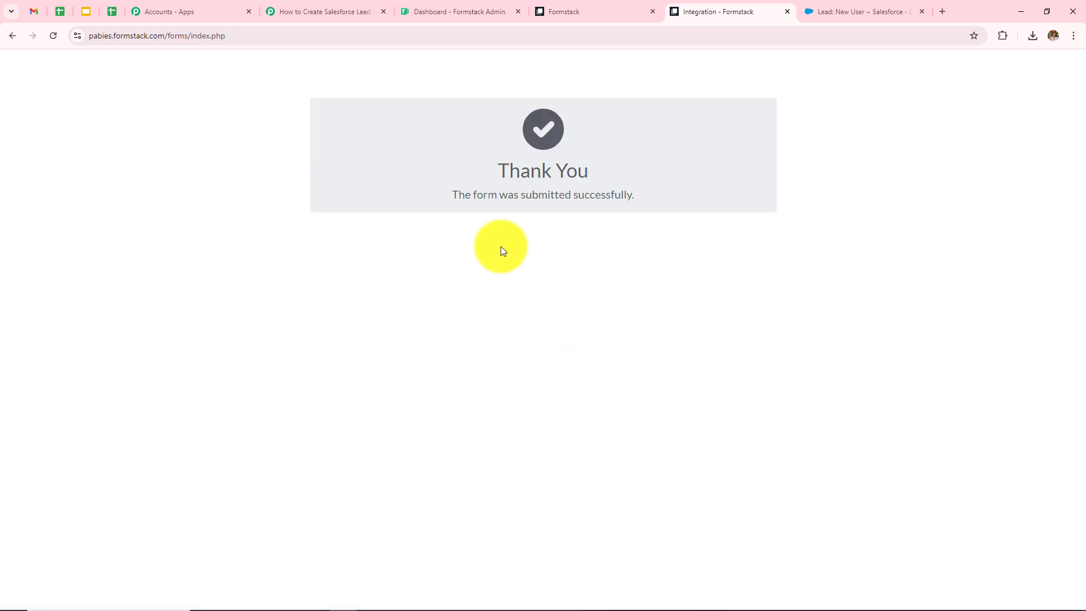
pyautogui.moveTo(452, 195); pyautogui.dragTo(761, 183)
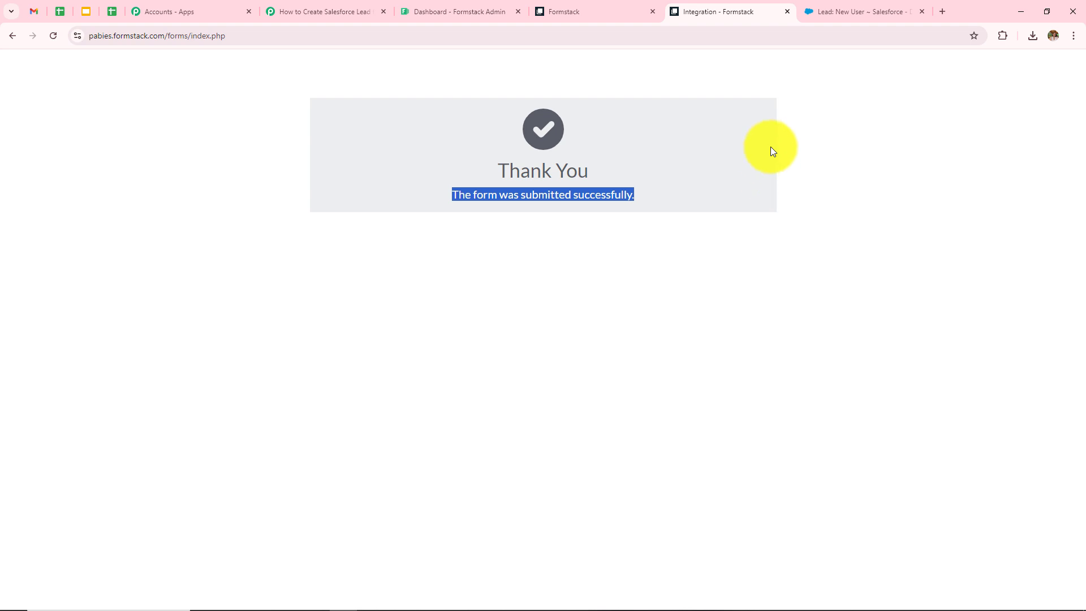
# - Return to the Salesforce Leads home page, reload it, open the newest lead and check its phone and email values
pyautogui.click(817, 11)
pyautogui.click(12, 36)
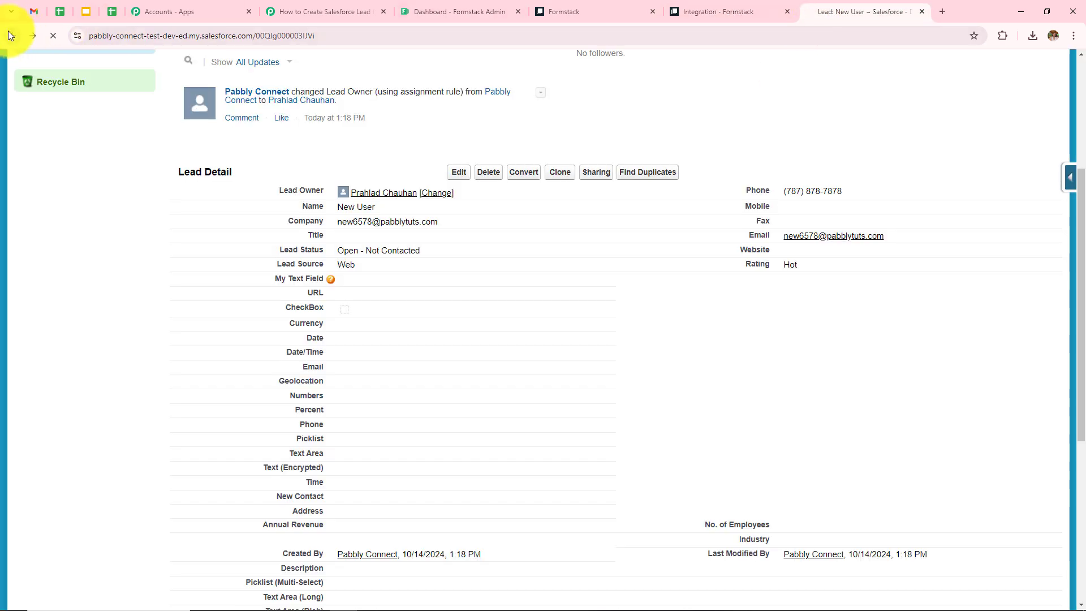
pyautogui.click(53, 36)
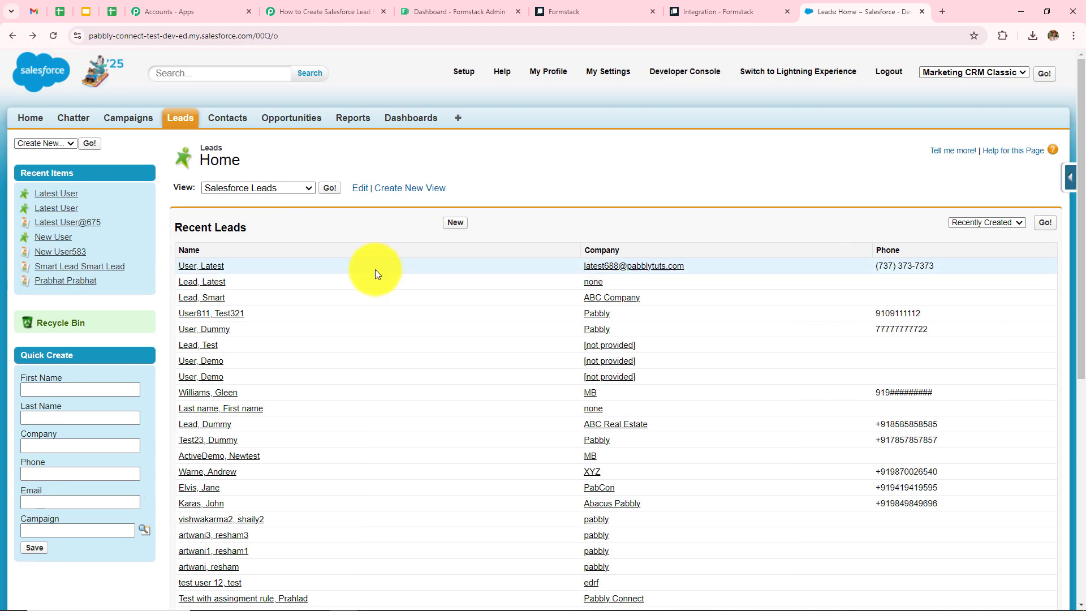
pyautogui.click(48, 195)
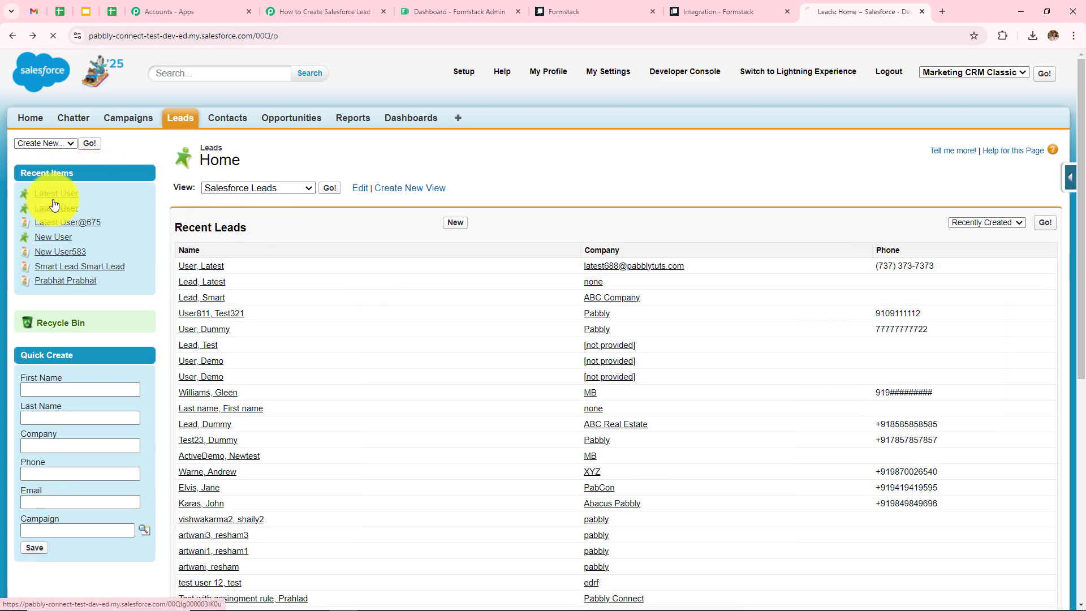
pyautogui.scroll(-2, 755, 274)
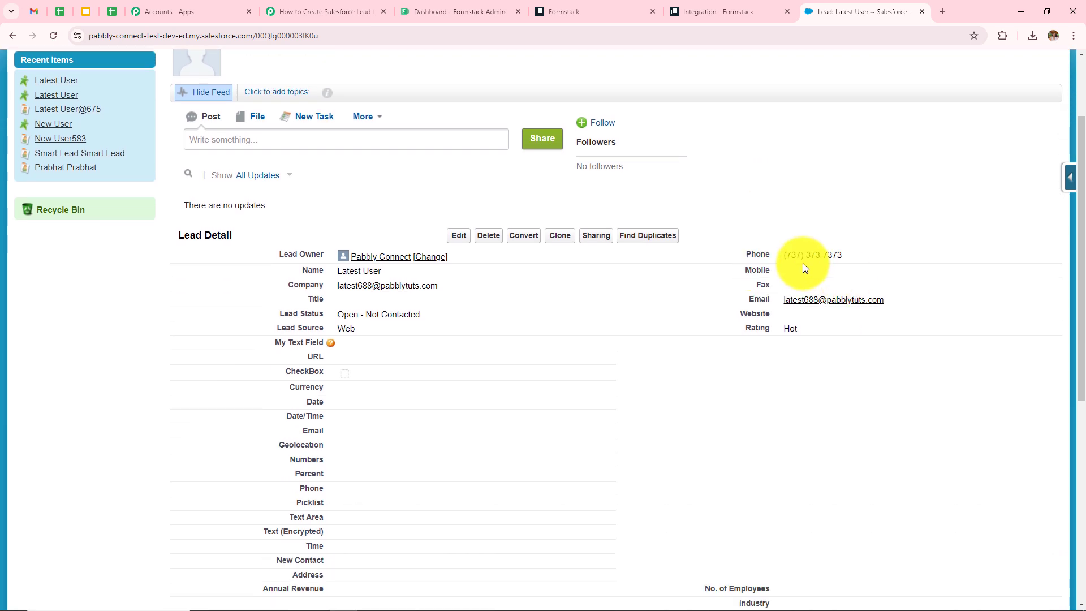
pyautogui.moveTo(775, 255); pyautogui.dragTo(893, 255)
pyautogui.moveTo(780, 300); pyautogui.dragTo(998, 299)
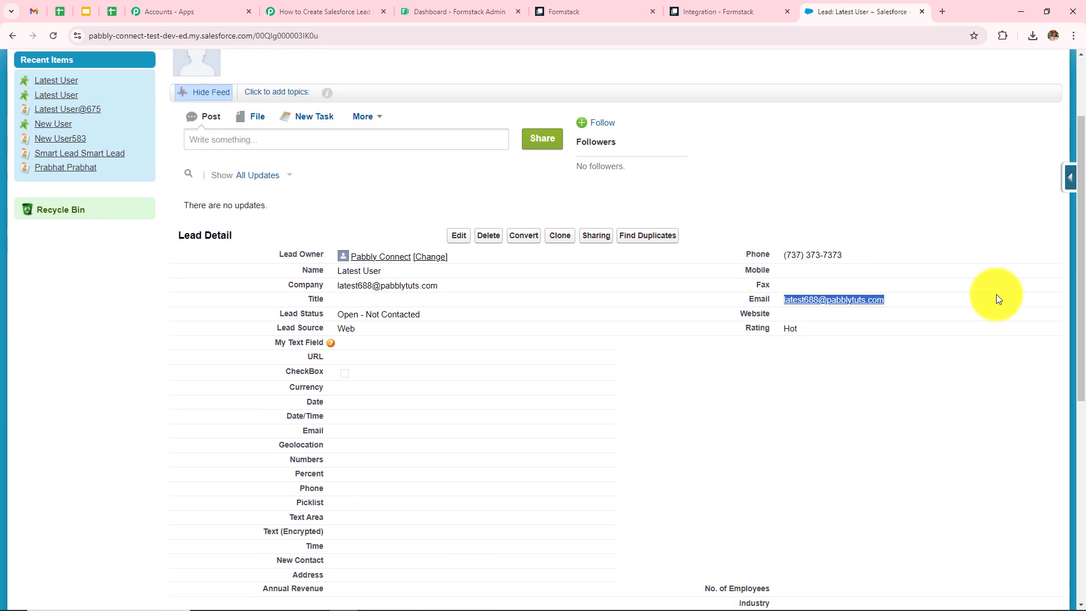
pyautogui.click(776, 290)
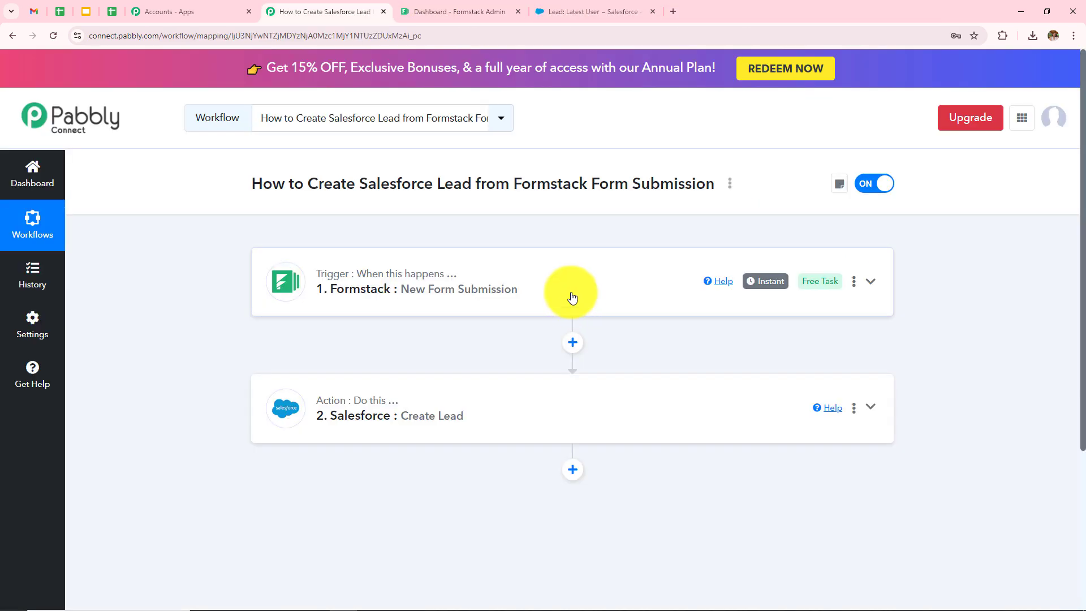
# - Review the Formstack New Form Submission trigger's setup and received response in the Pabbly Connect workflow
pyautogui.click(572, 297)
pyautogui.scroll(-5, 571, 291)
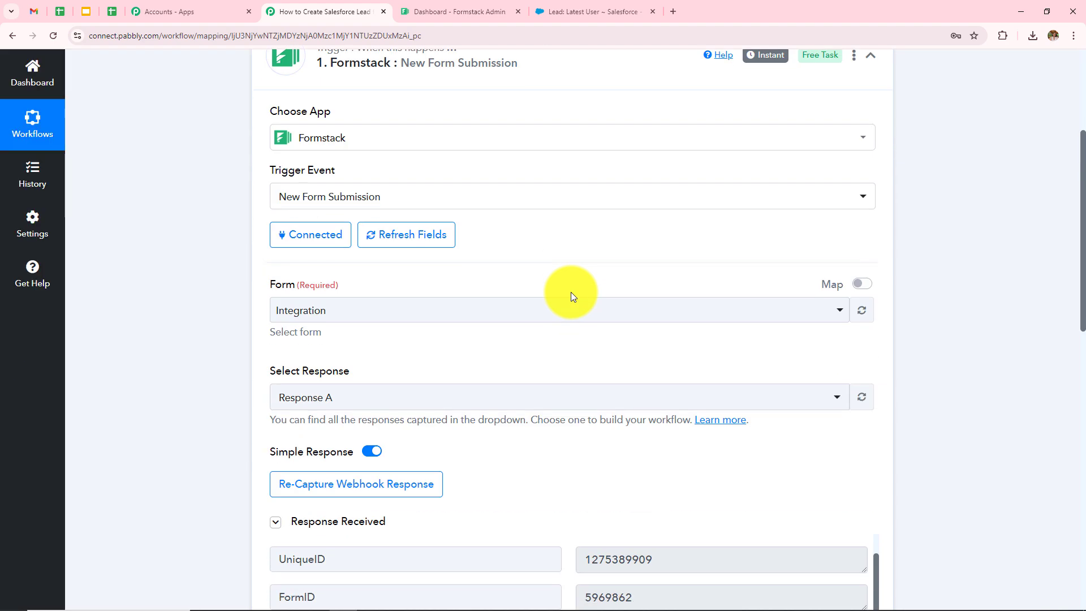
pyautogui.scroll(-4, 571, 292)
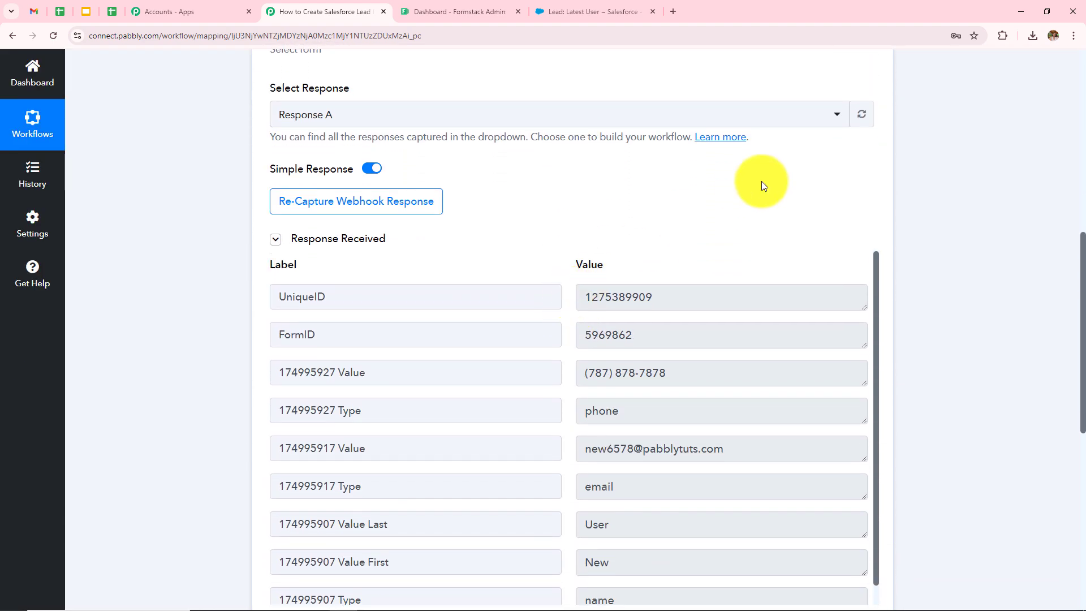
pyautogui.scroll(-4, 747, 193)
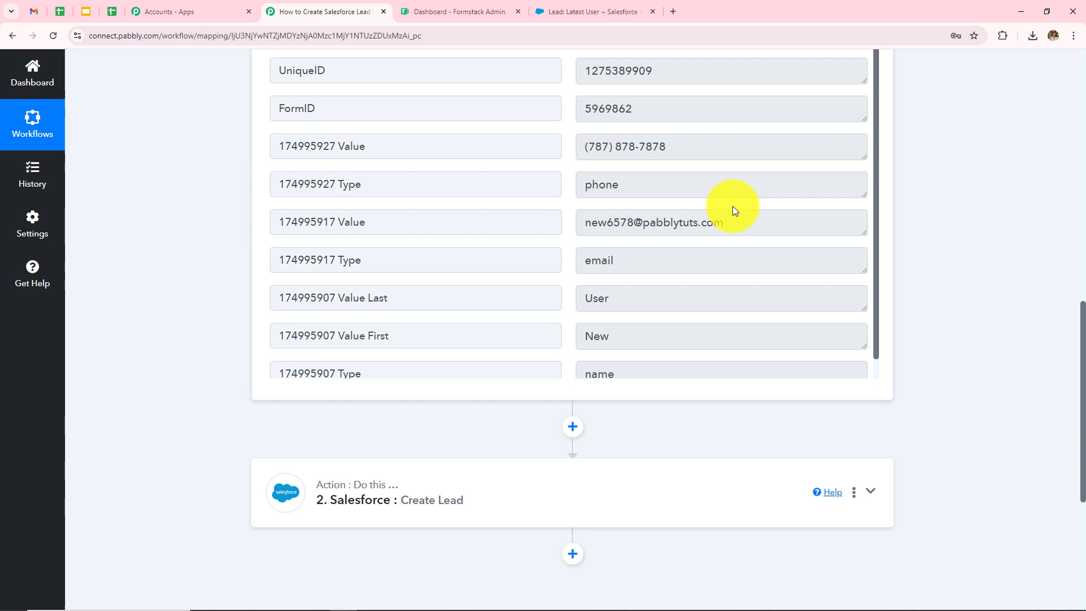
# - Review the Salesforce Create Lead action's mapped fields and received response, and compare them with the newest lead in Salesforce
pyautogui.click(469, 500)
pyautogui.scroll(-5, 468, 486)
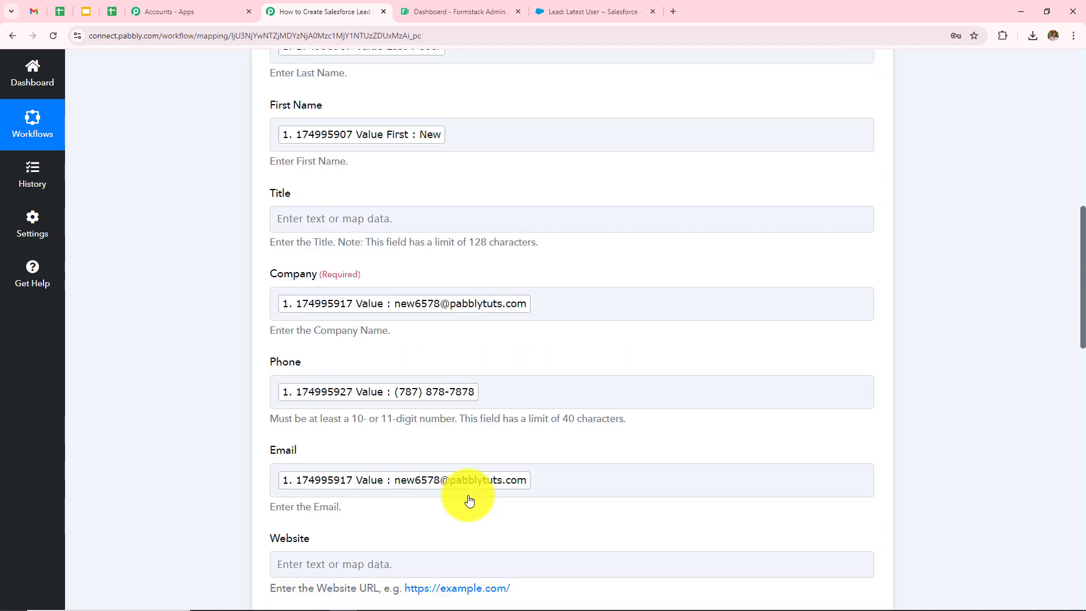
pyautogui.scroll(7, 468, 492)
pyautogui.scroll(-1, 572, 374)
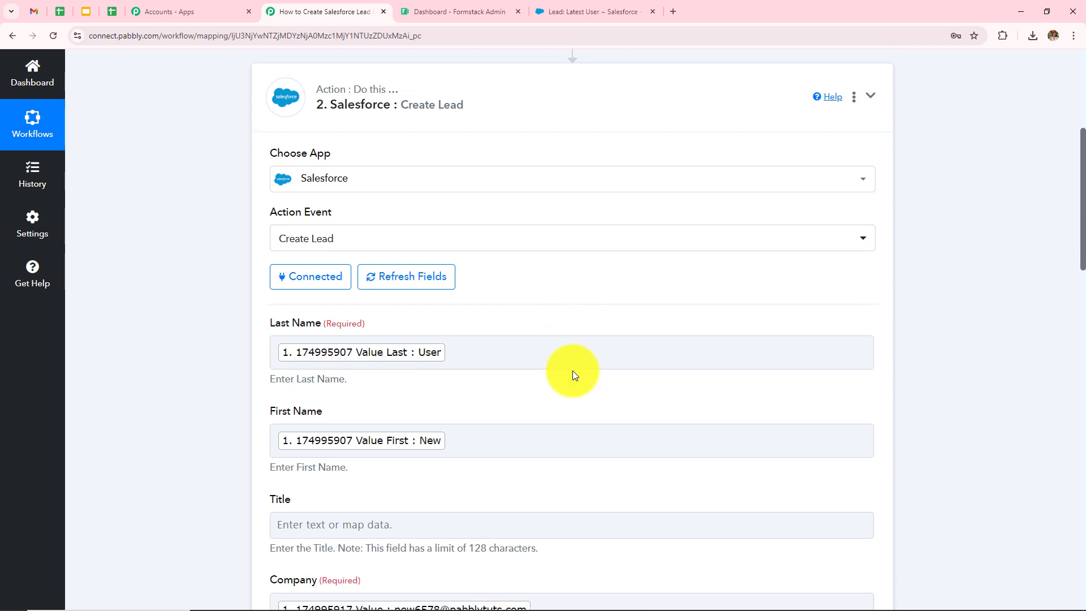
pyautogui.scroll(-6, 572, 375)
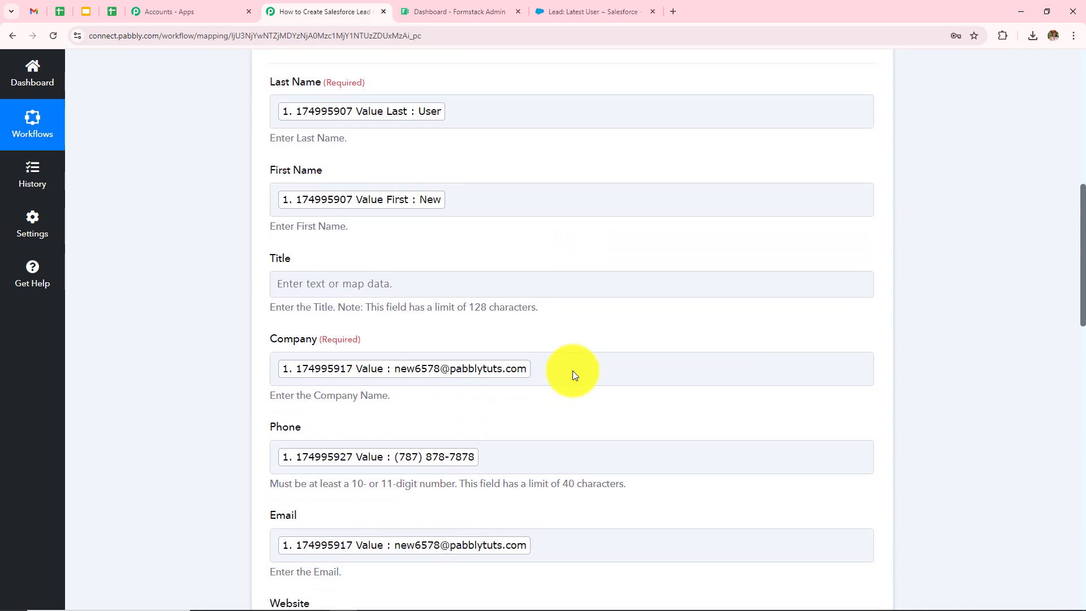
pyautogui.scroll(-14, 572, 371)
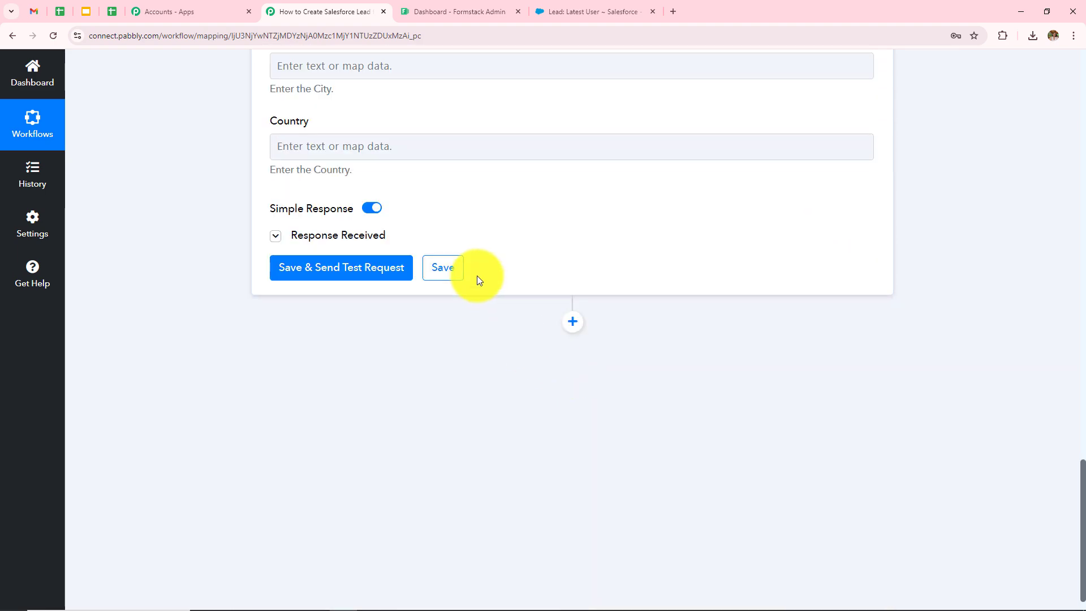
pyautogui.click(363, 235)
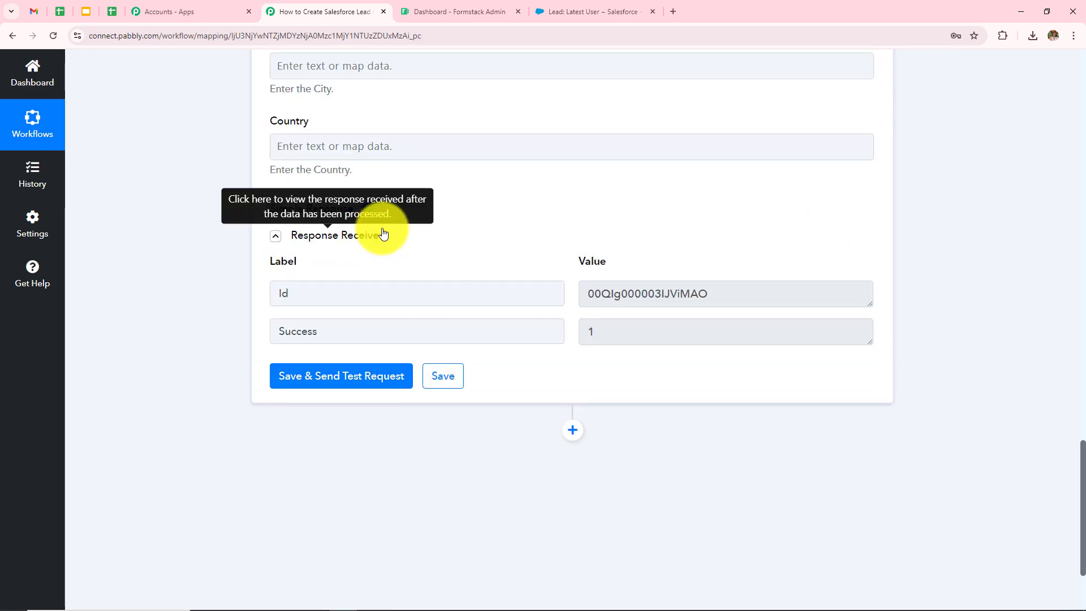
pyautogui.click(586, 9)
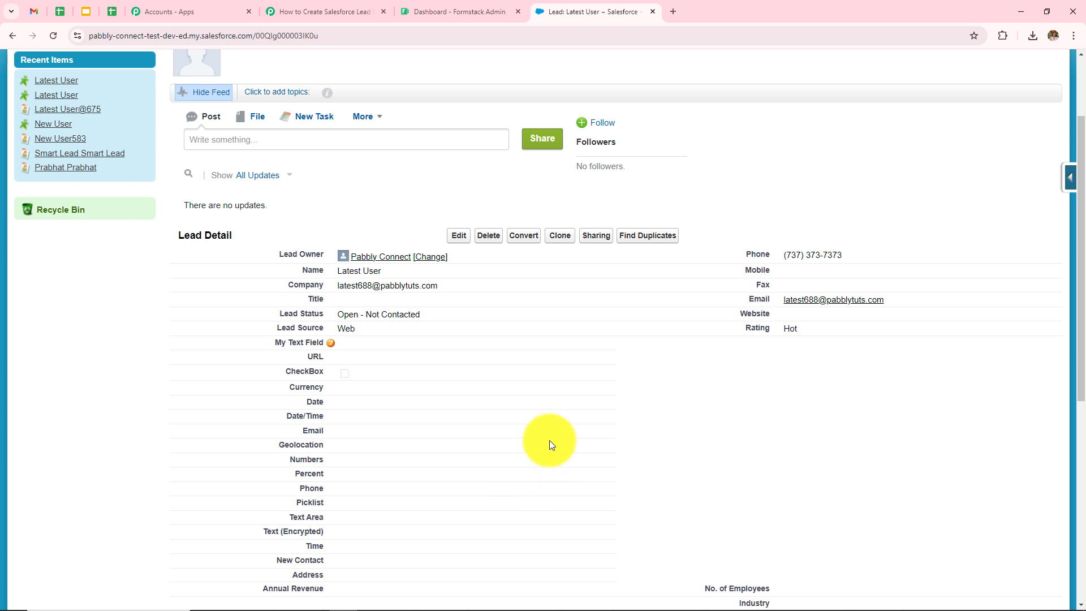
pyautogui.hotkey('ctrl', 'pageup')
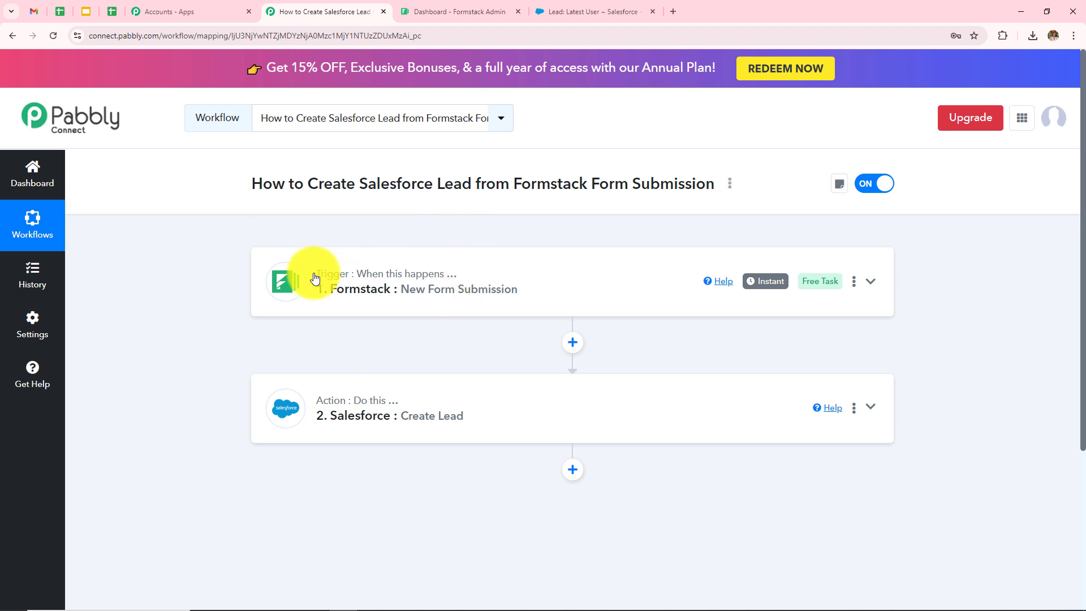